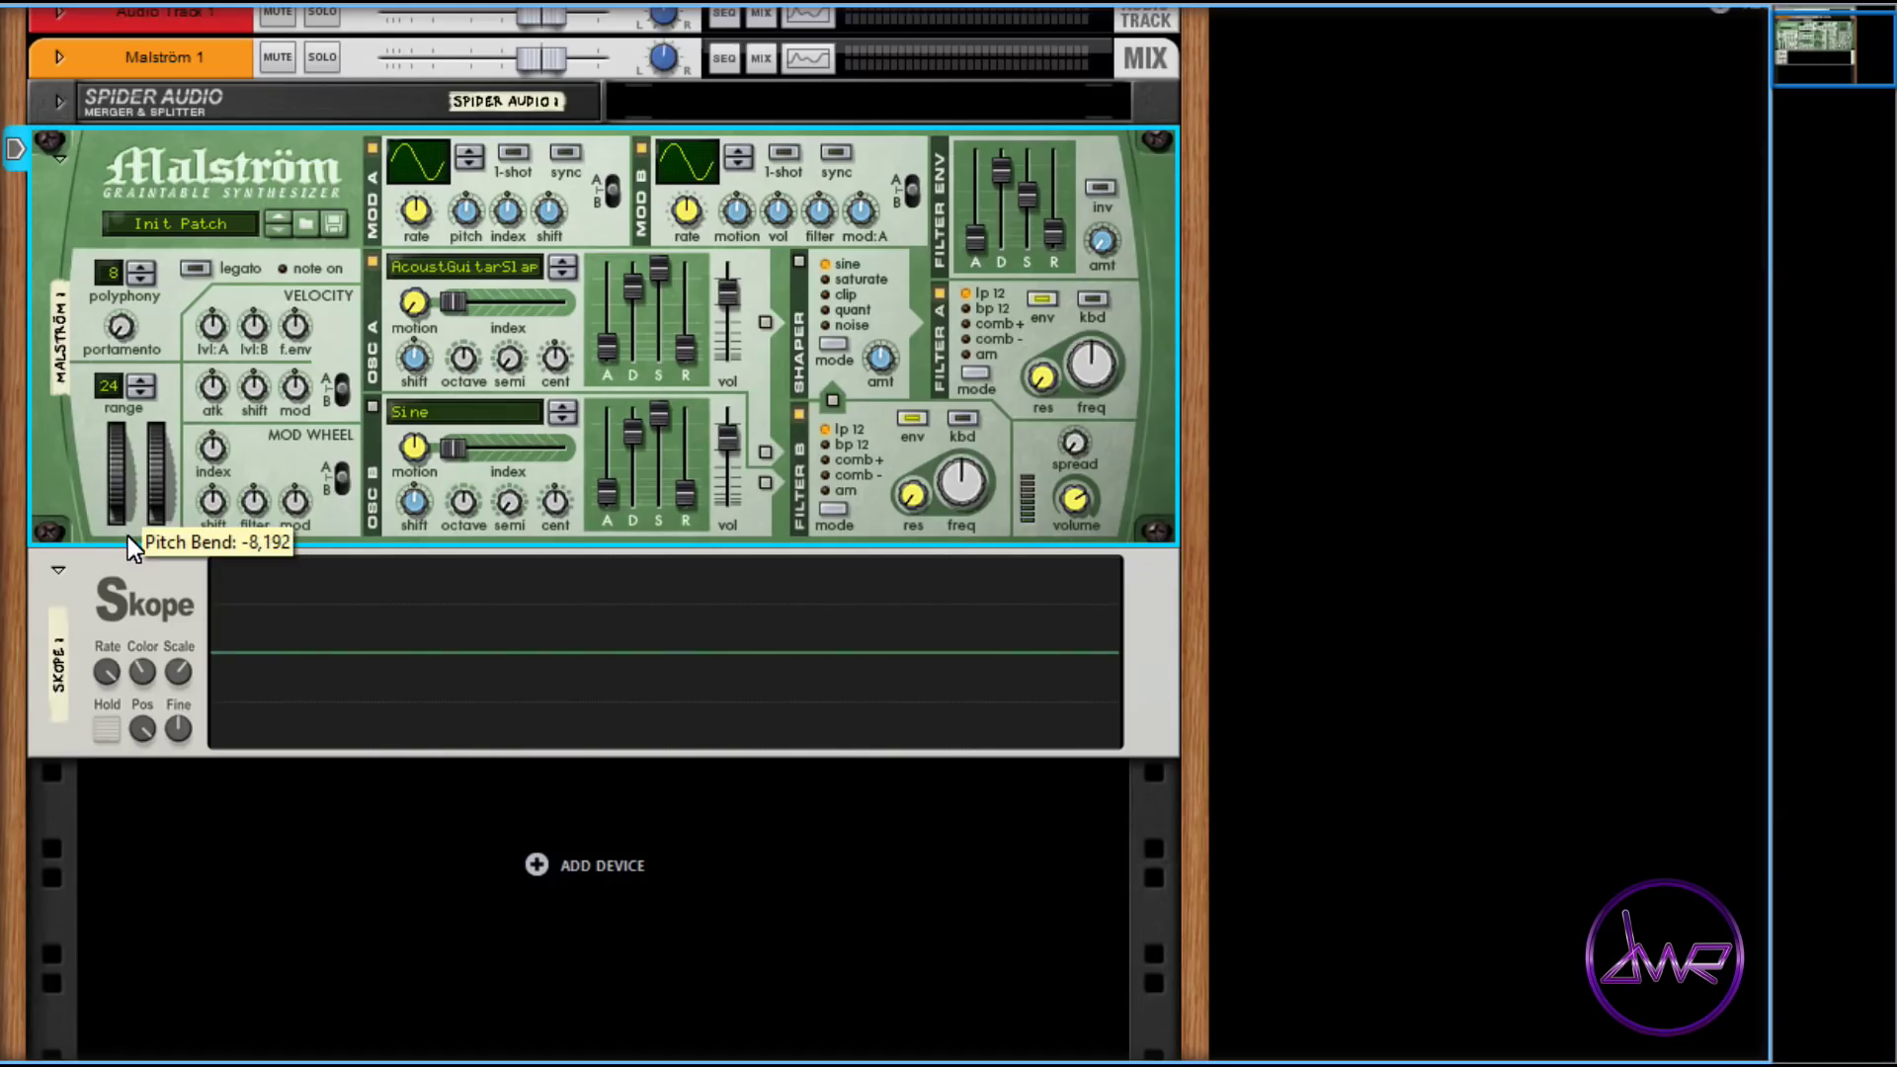
Step: Bend the playing note's pitch upward with the pitch wheel
left_click_drag(124, 512, 128, 448)
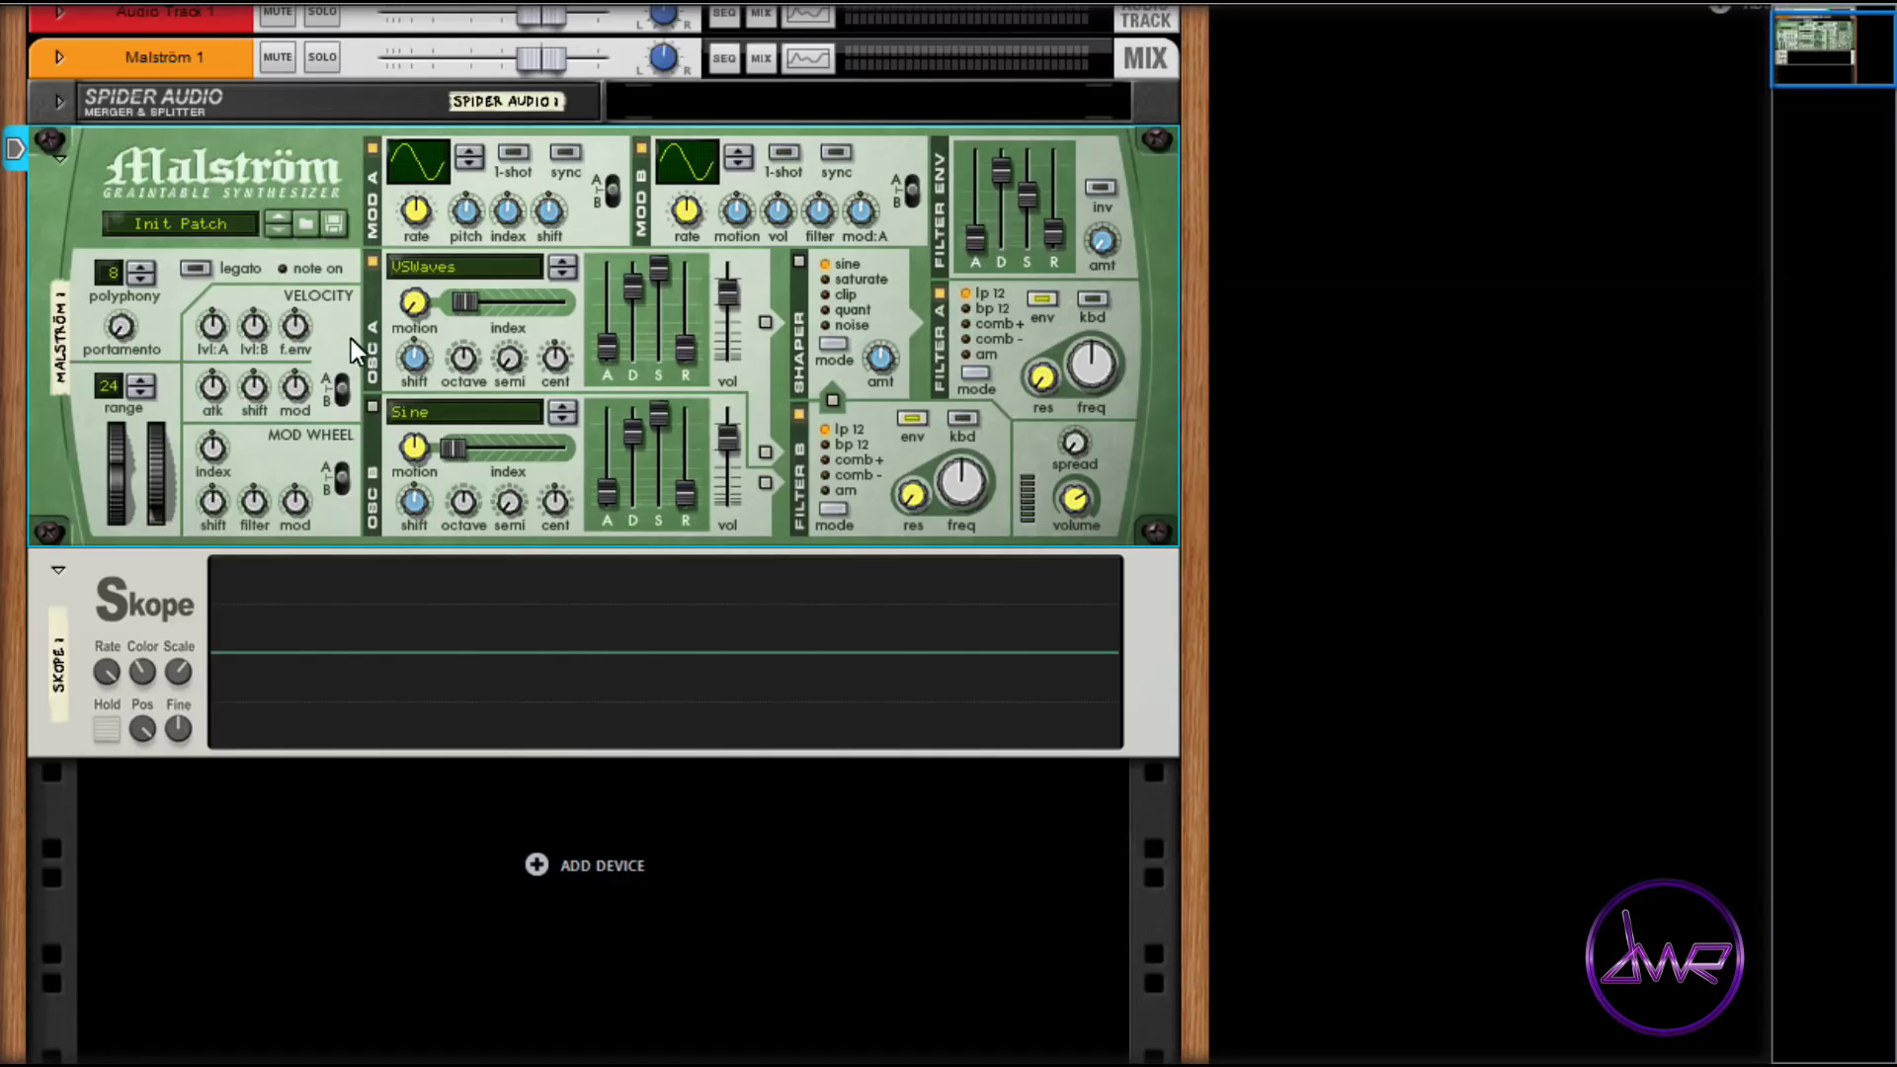
Step: Raise oscillator A's wavetable index to 29
left_click_drag(473, 304, 543, 310)
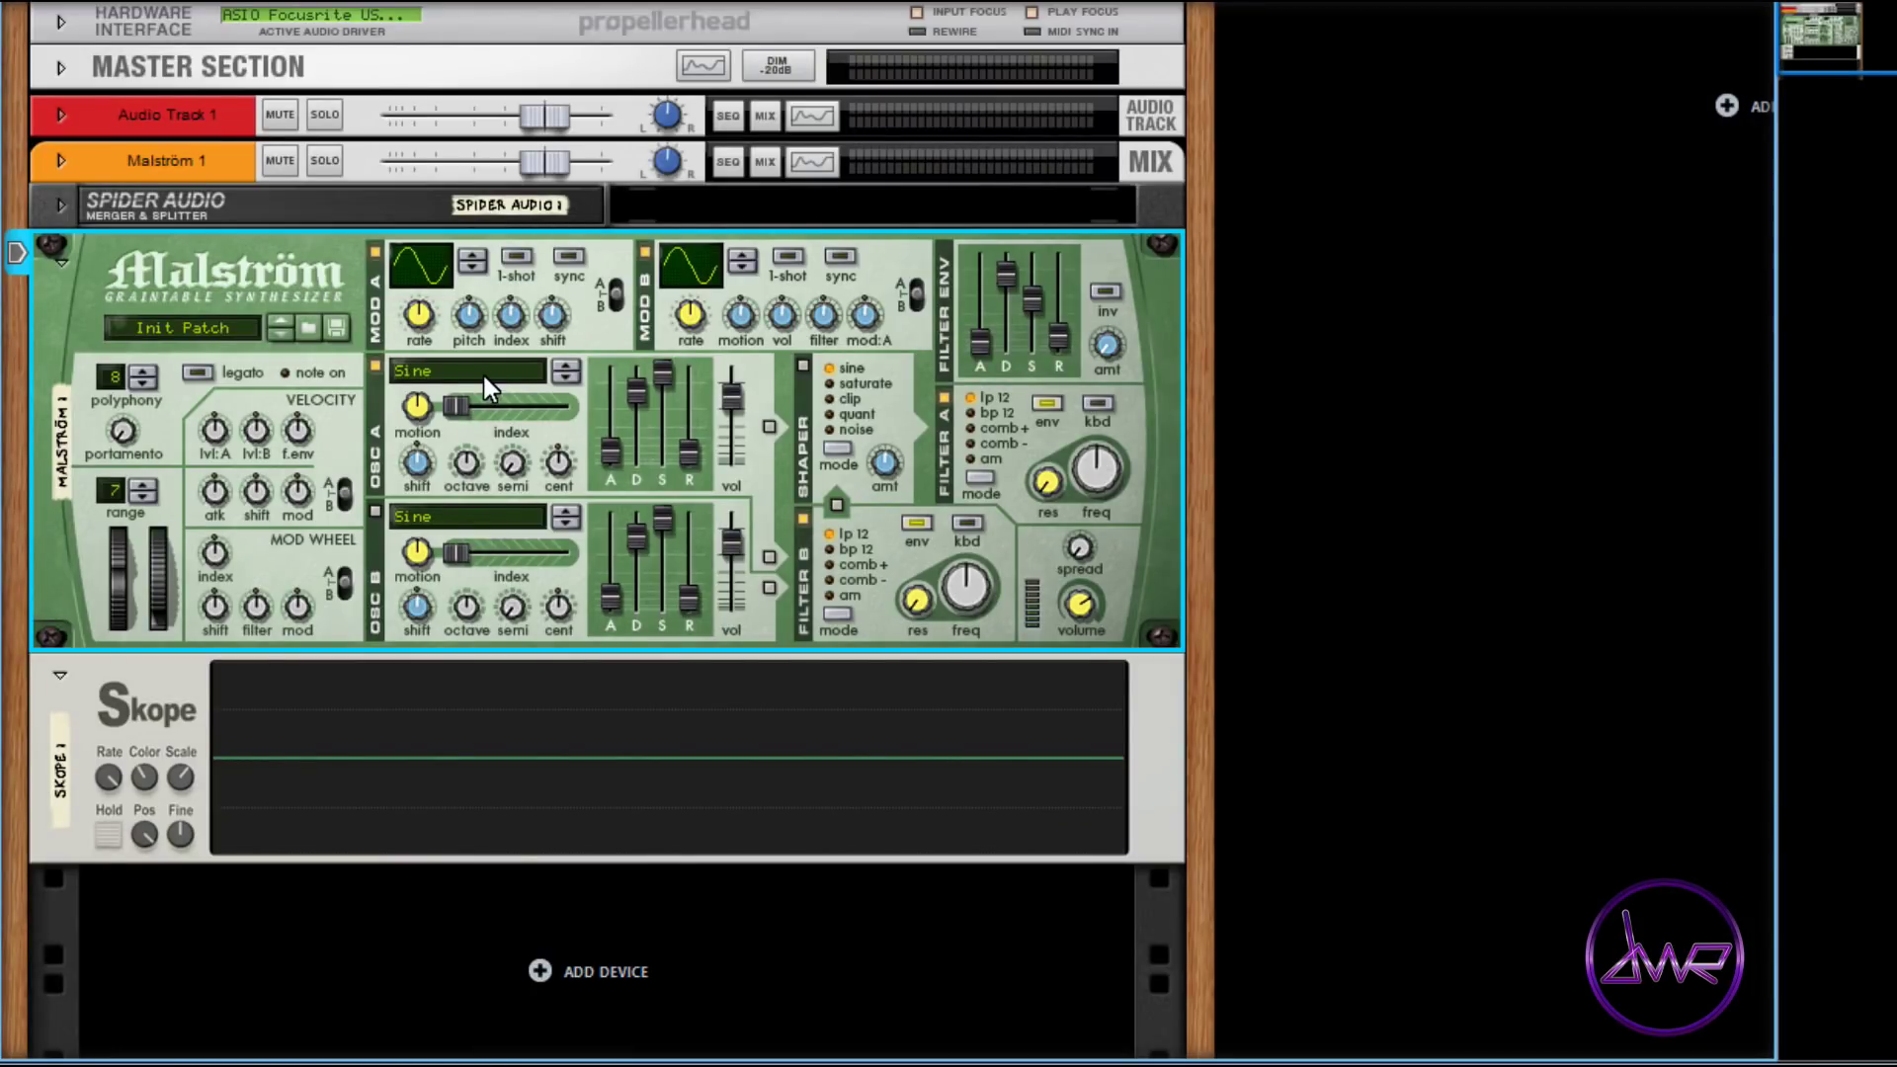
Step: Step through oscillator A's wavetables, then pick Misc: Tampura from the full wavetable list
left_click(567, 367)
left_click(565, 380)
left_click(565, 378)
left_click(494, 371)
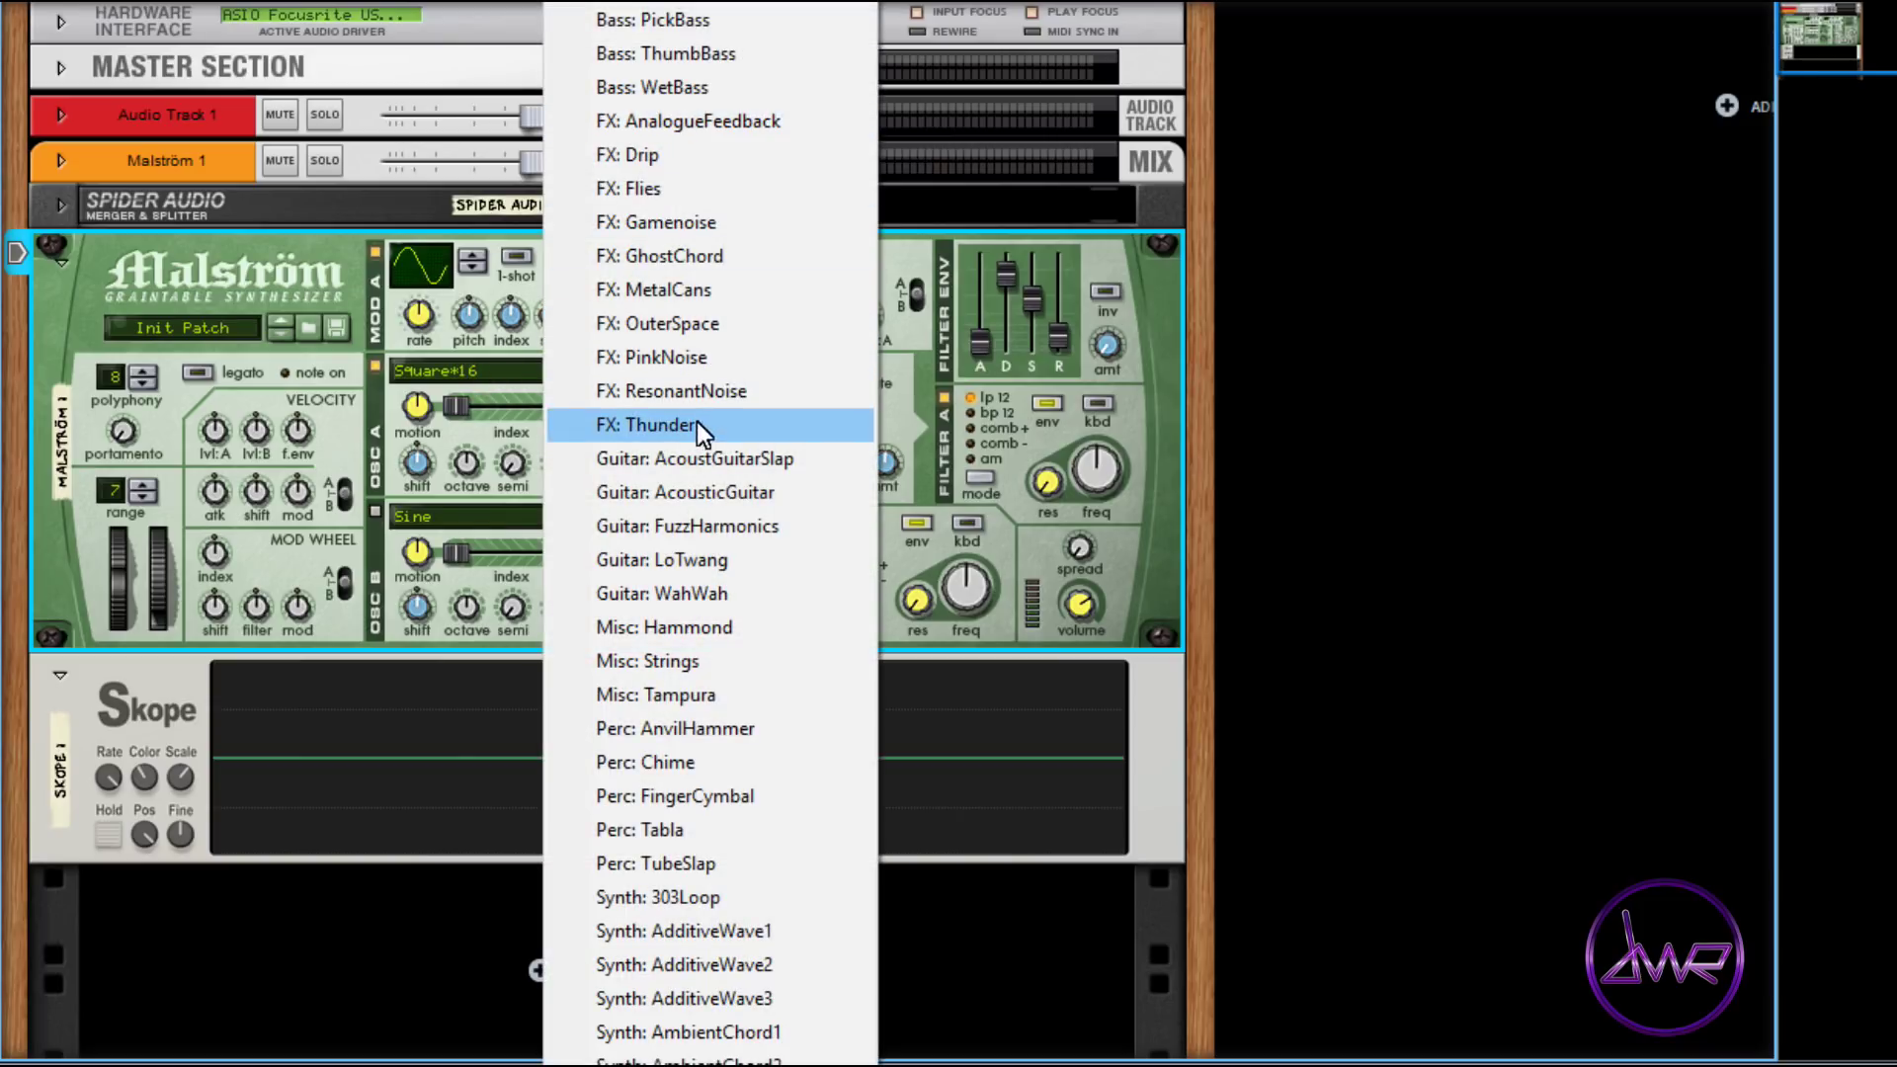
left_click(760, 694)
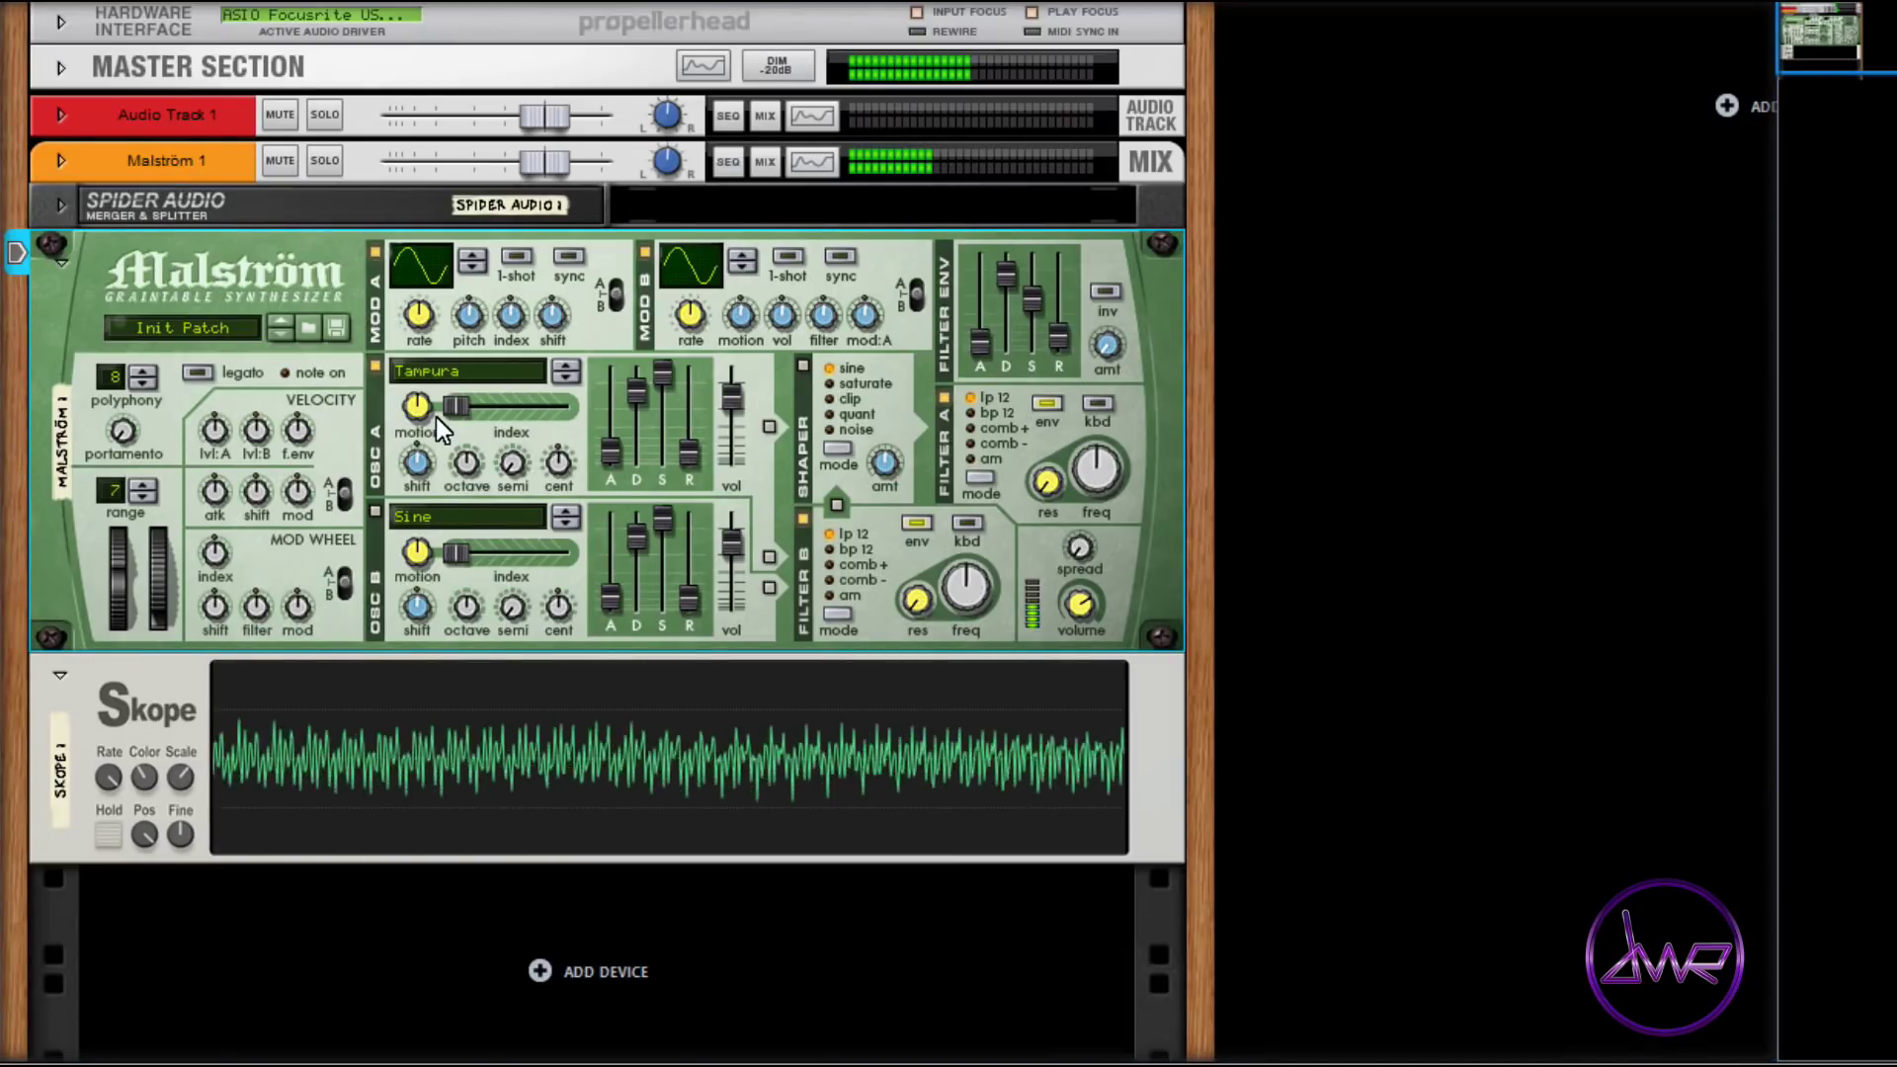
Step: Raise oscillator A's index to 25 and set its motion to -8
left_click_drag(455, 407, 518, 407)
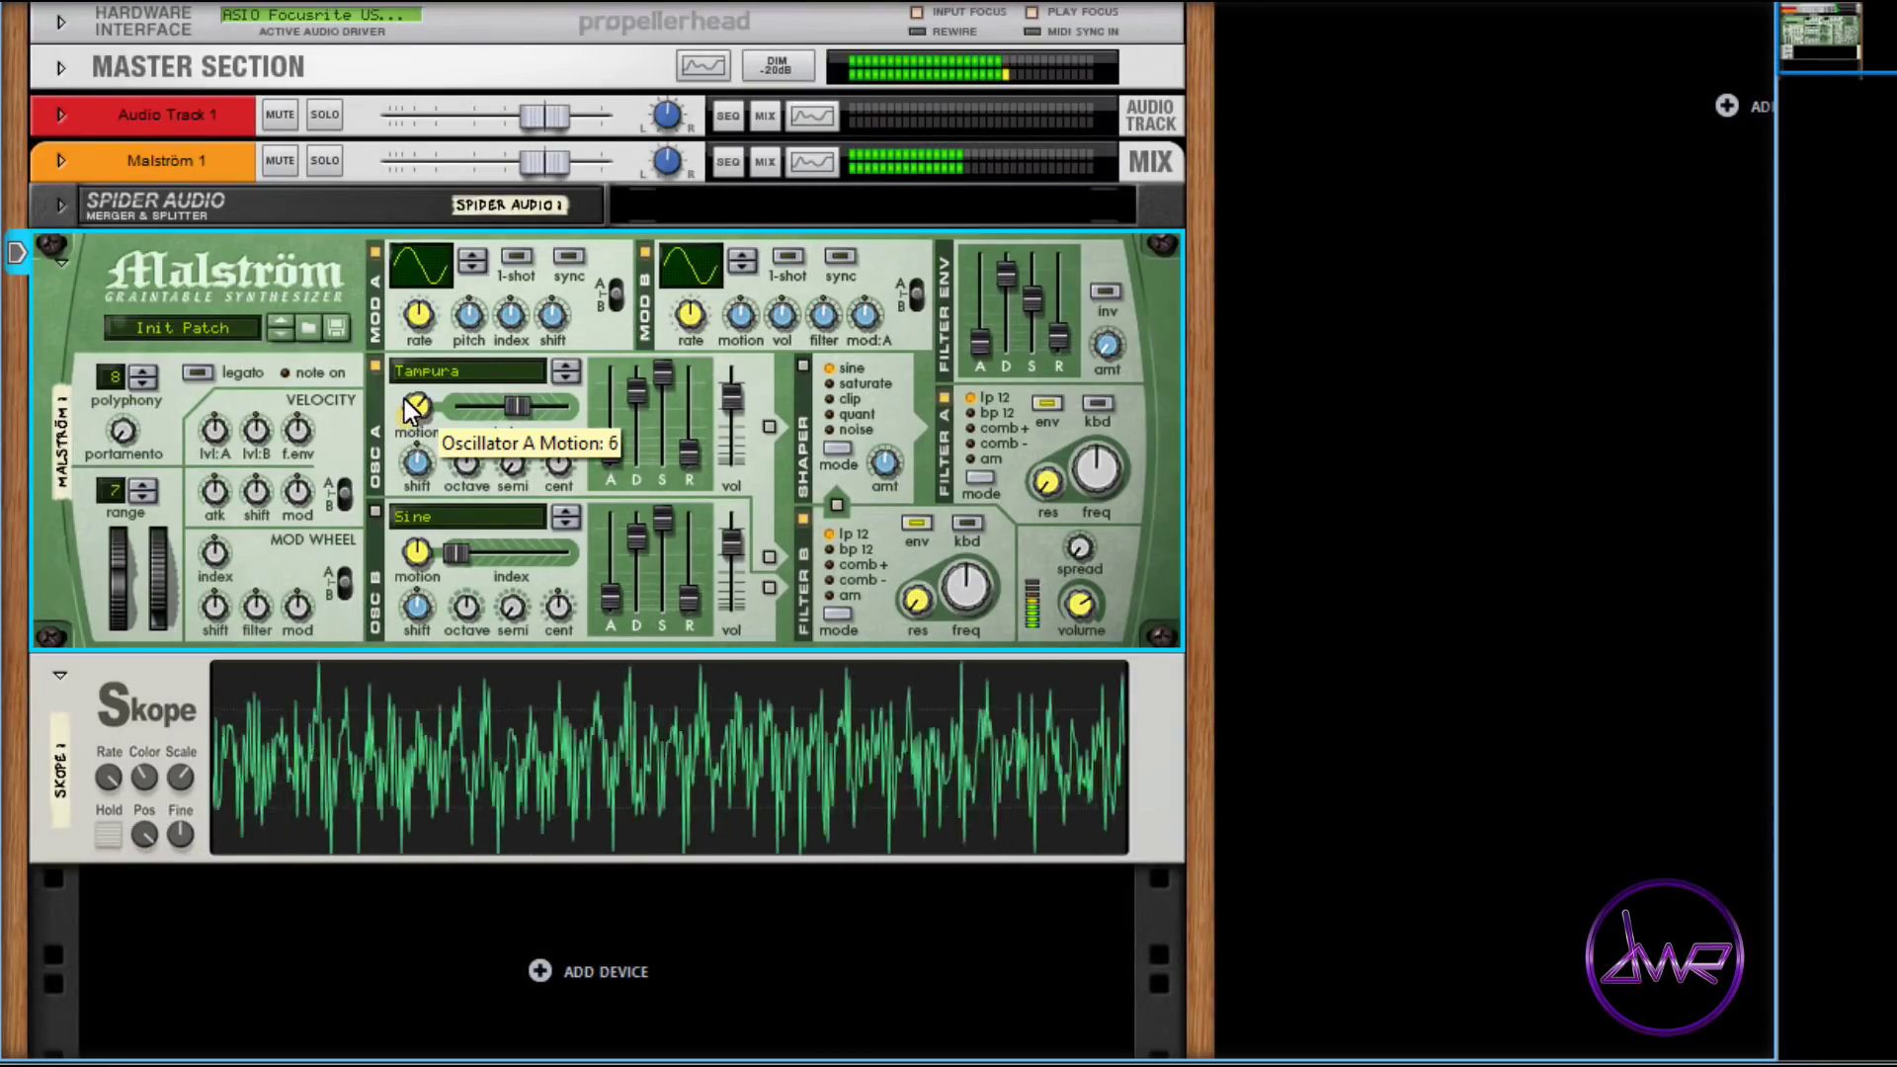
mouse_move(404, 400)
left_mouse_down()
mouse_move(391, 371)
mouse_move(411, 443)
mouse_move(401, 422)
left_mouse_up()
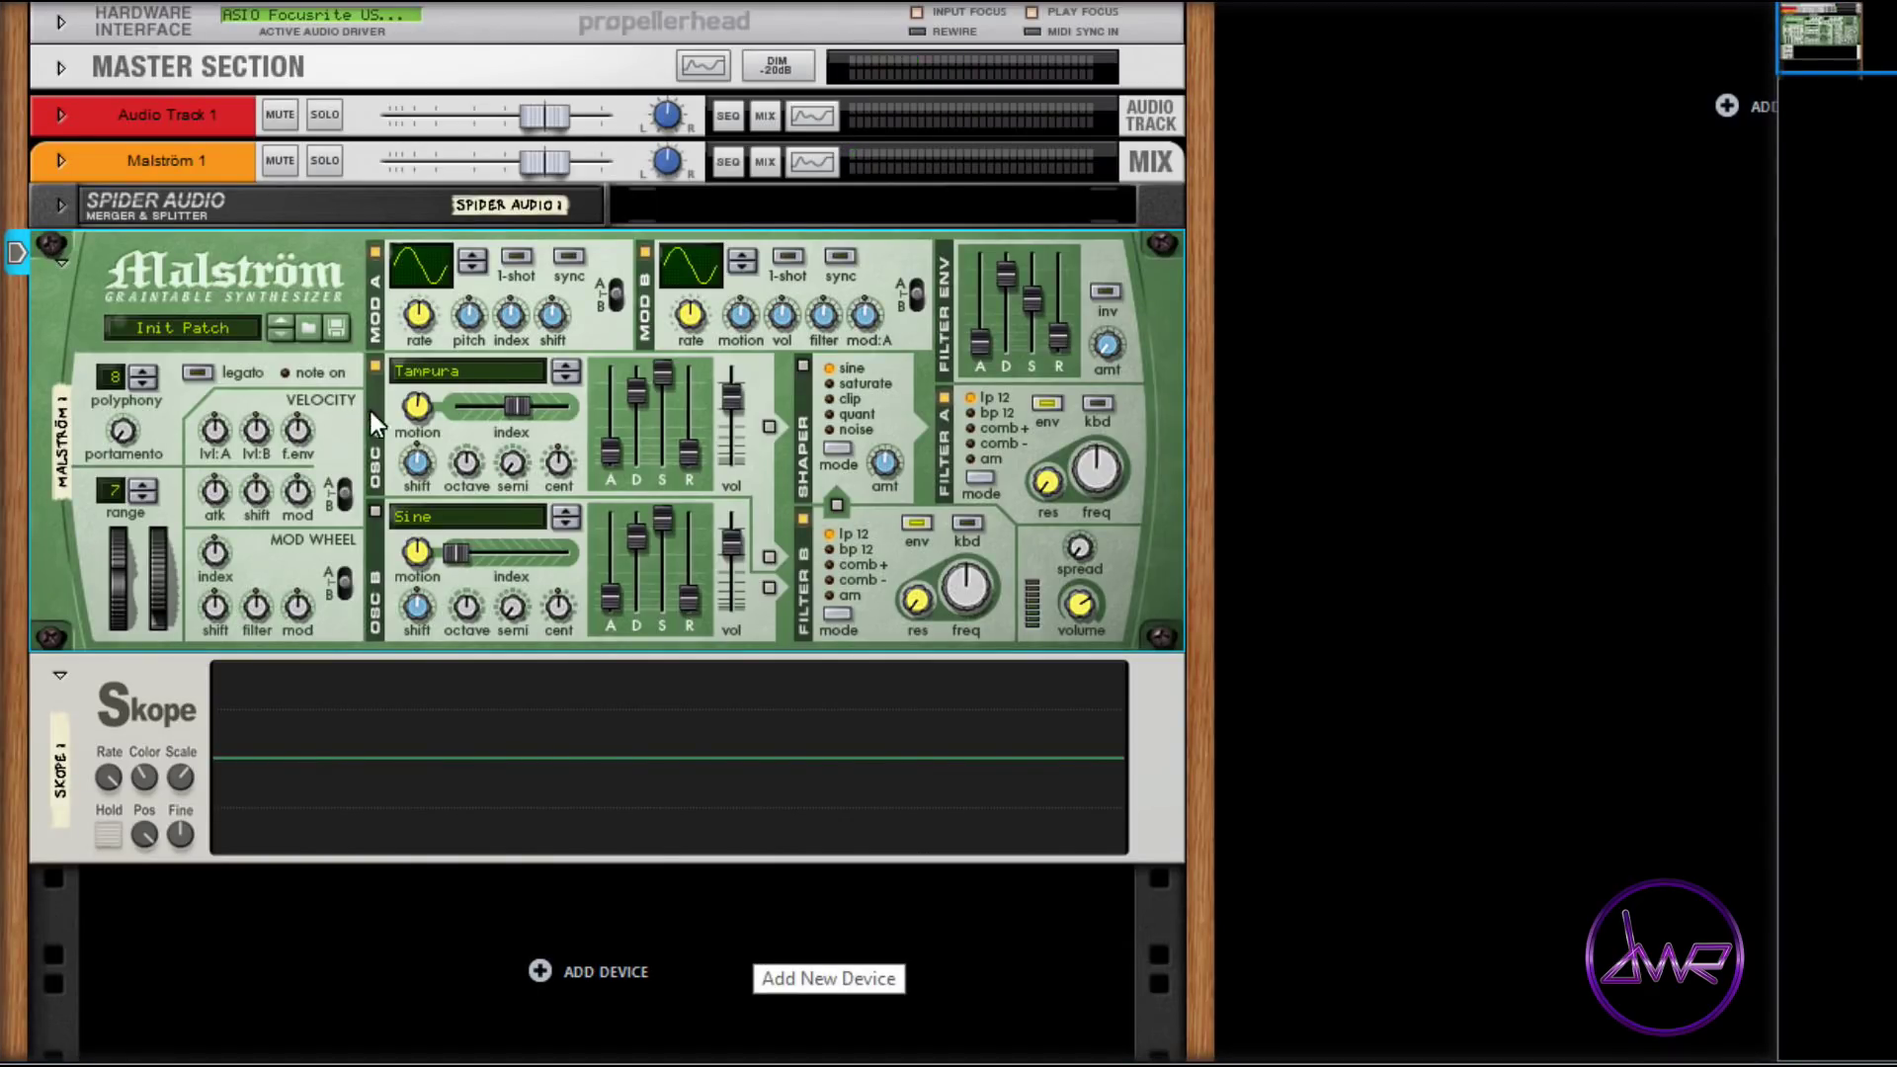
Step: Set oscillator A's motion to -10 and lower its shift to -64
left_click_drag(405, 406, 405, 384)
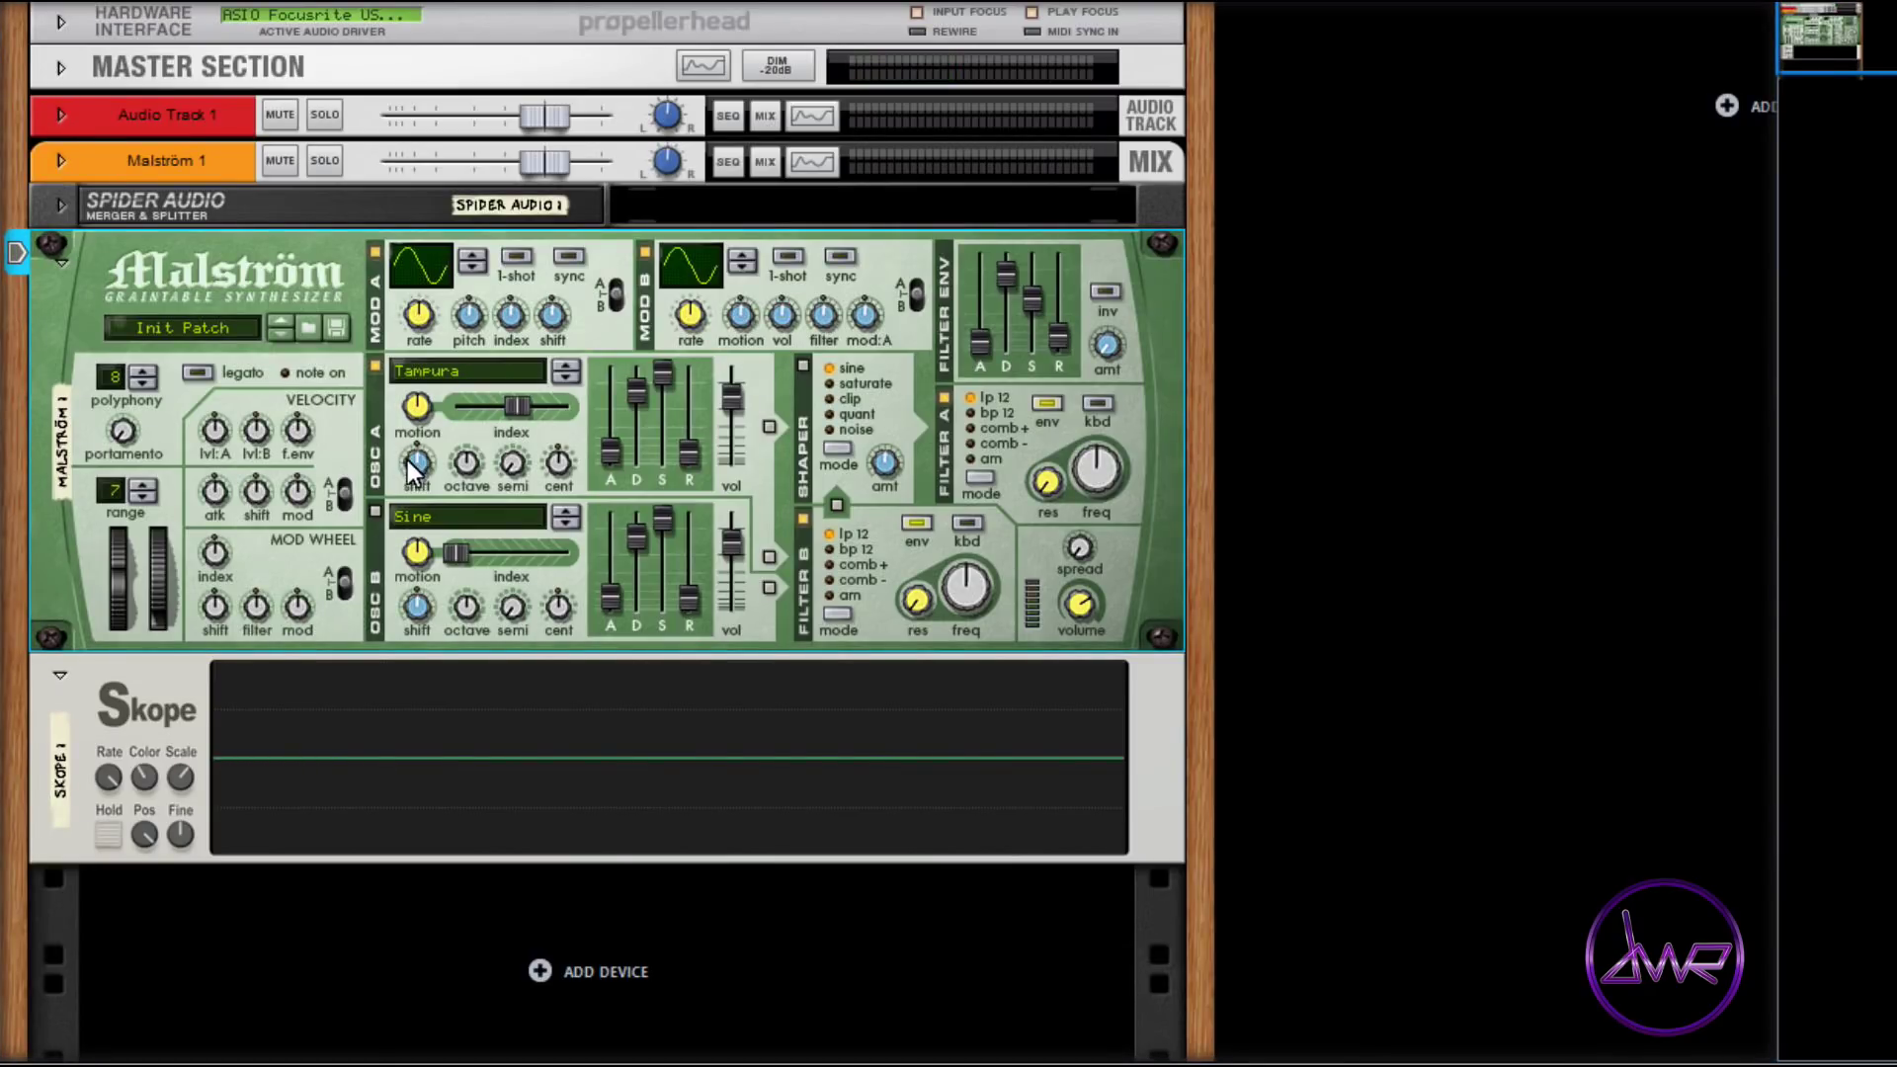
left_click_drag(415, 470, 385, 360)
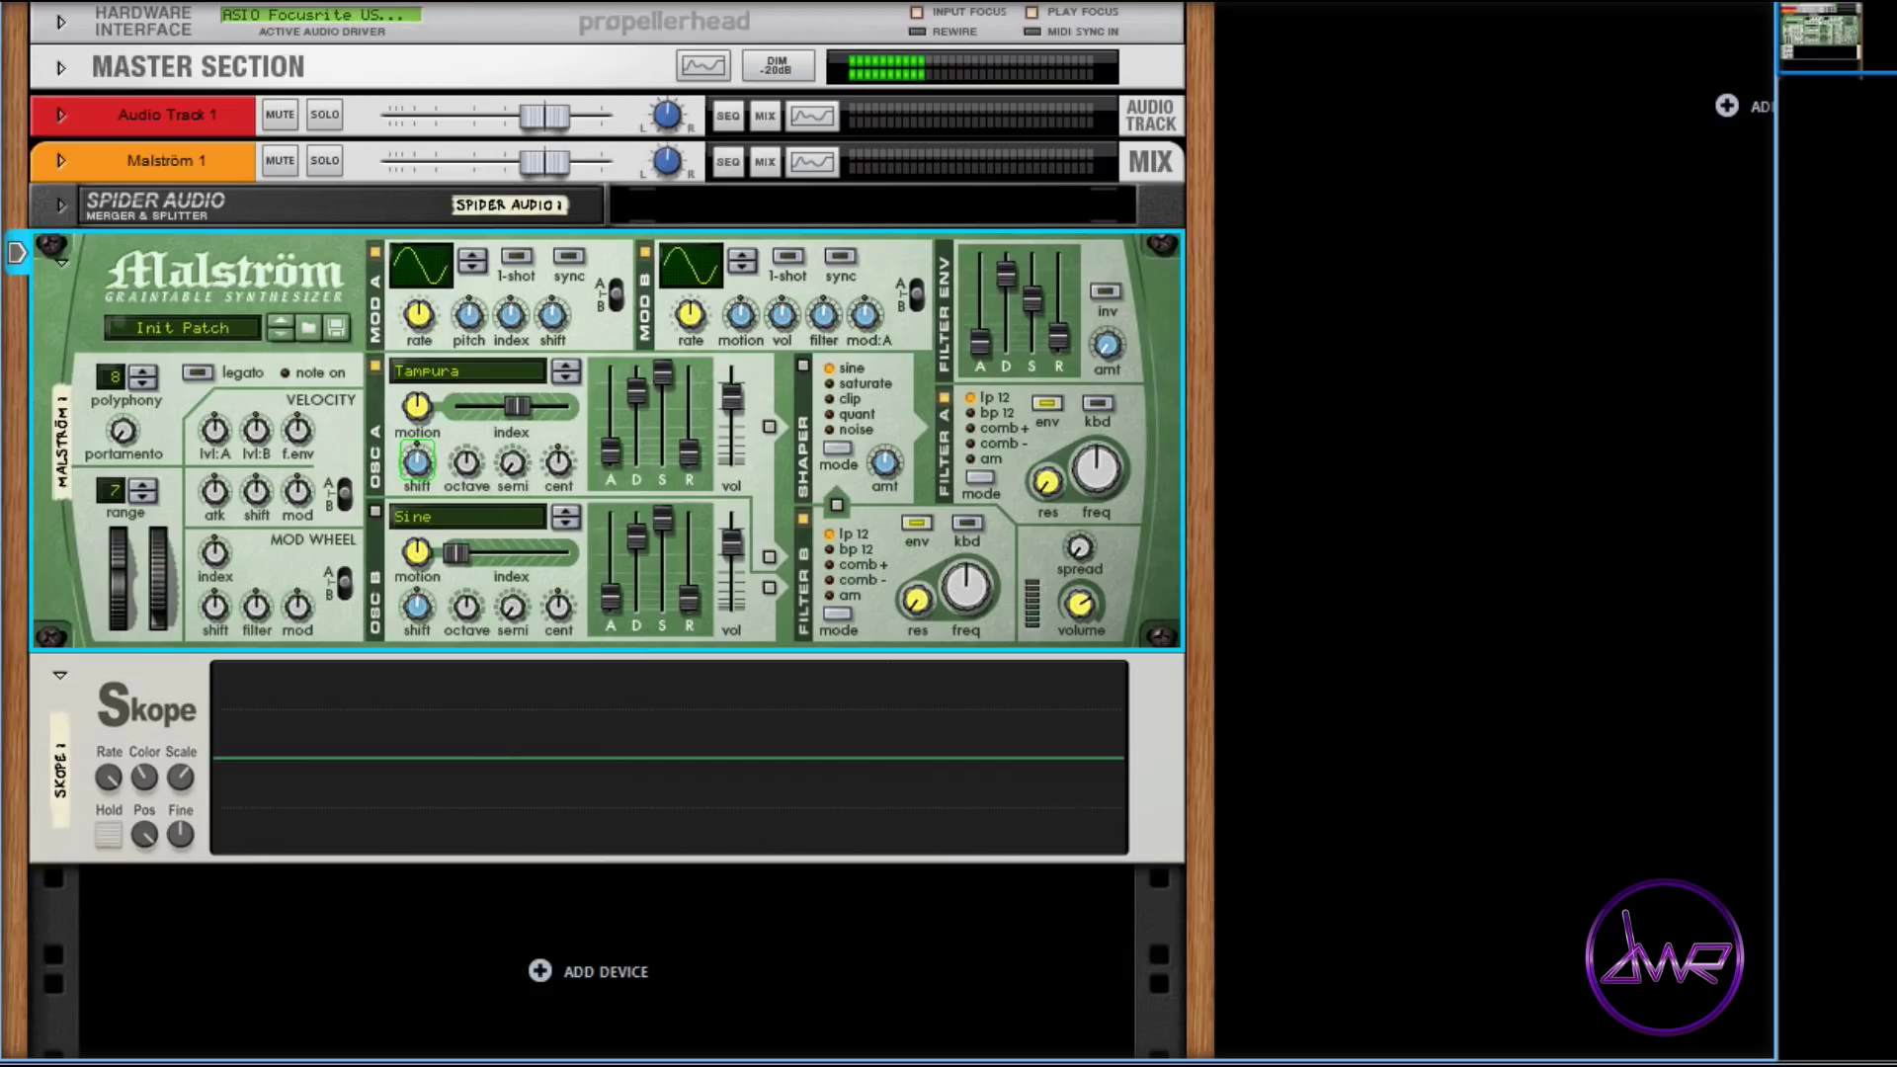
Step: Undo back to the Sine wavetable, route modulator A to oscillator B only, and enable one-shot
key("ctrl+z")
key("ctrl+z")
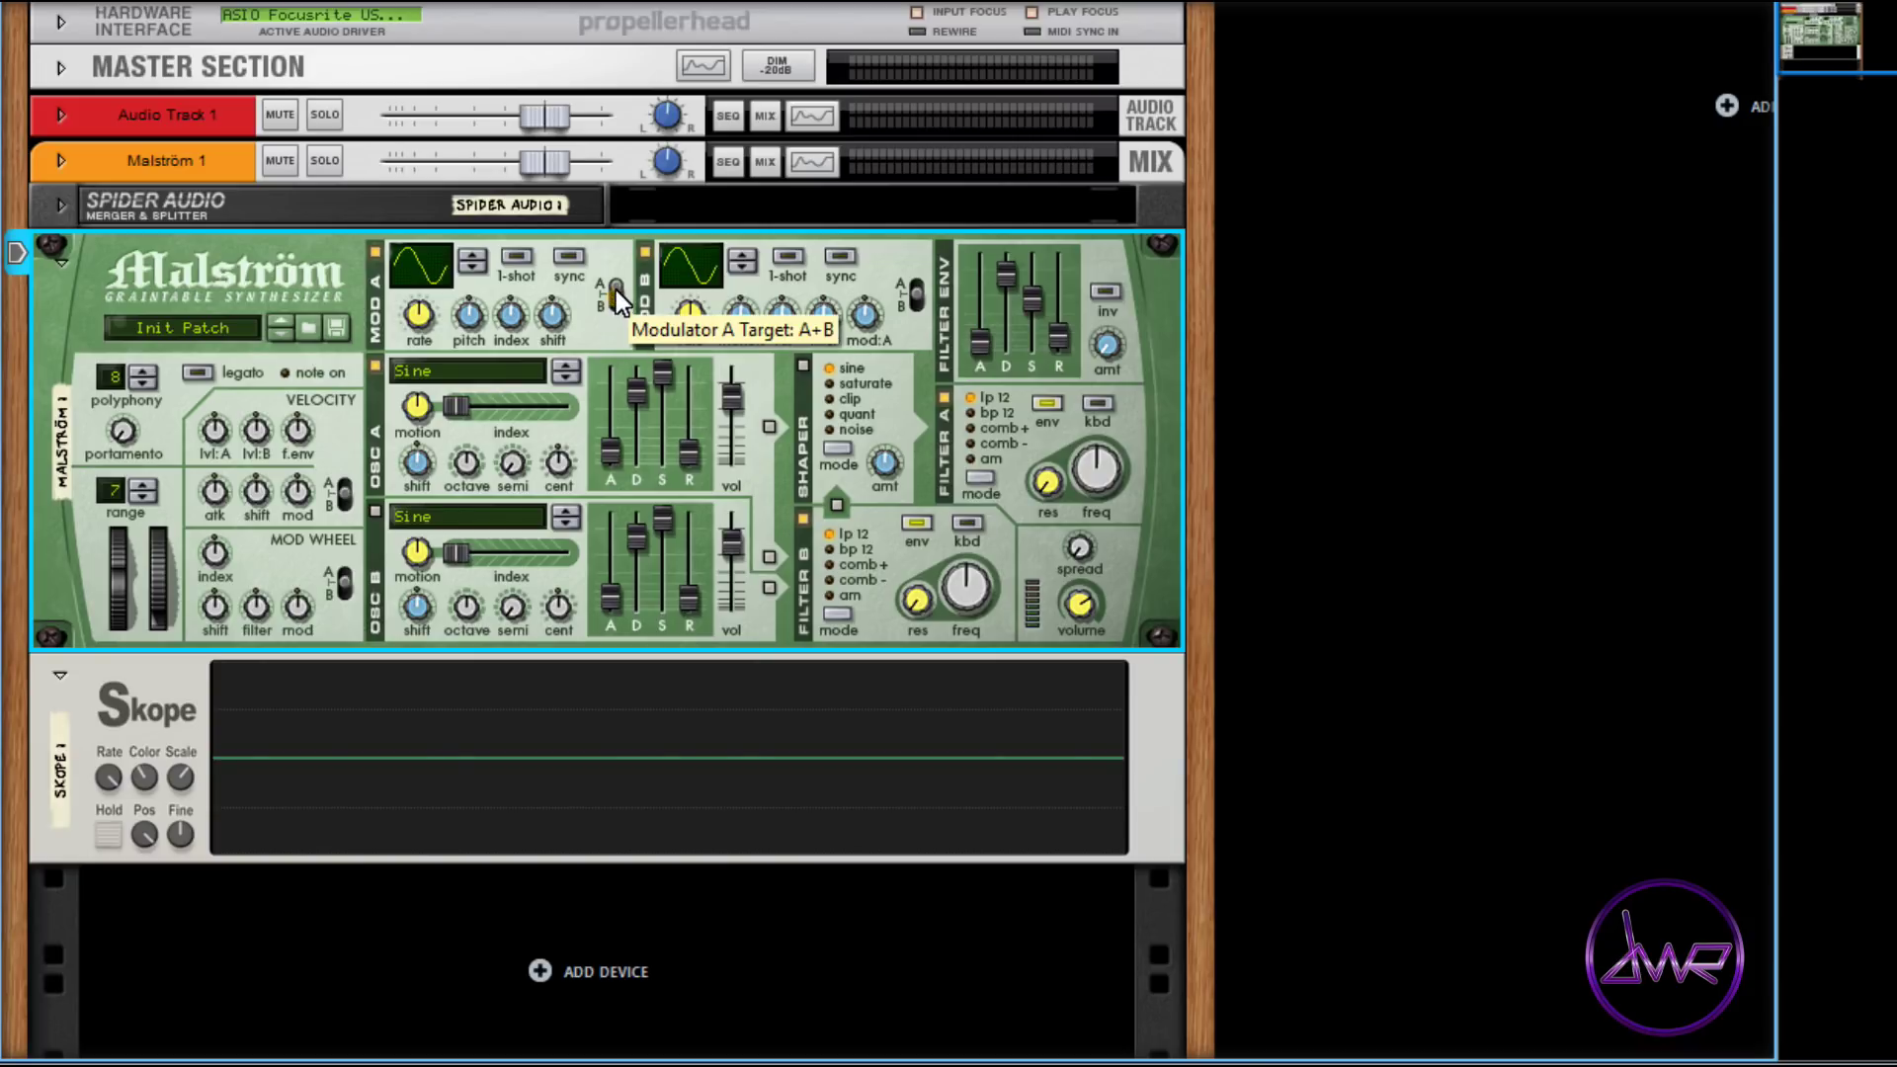
left_click_drag(617, 289, 617, 306)
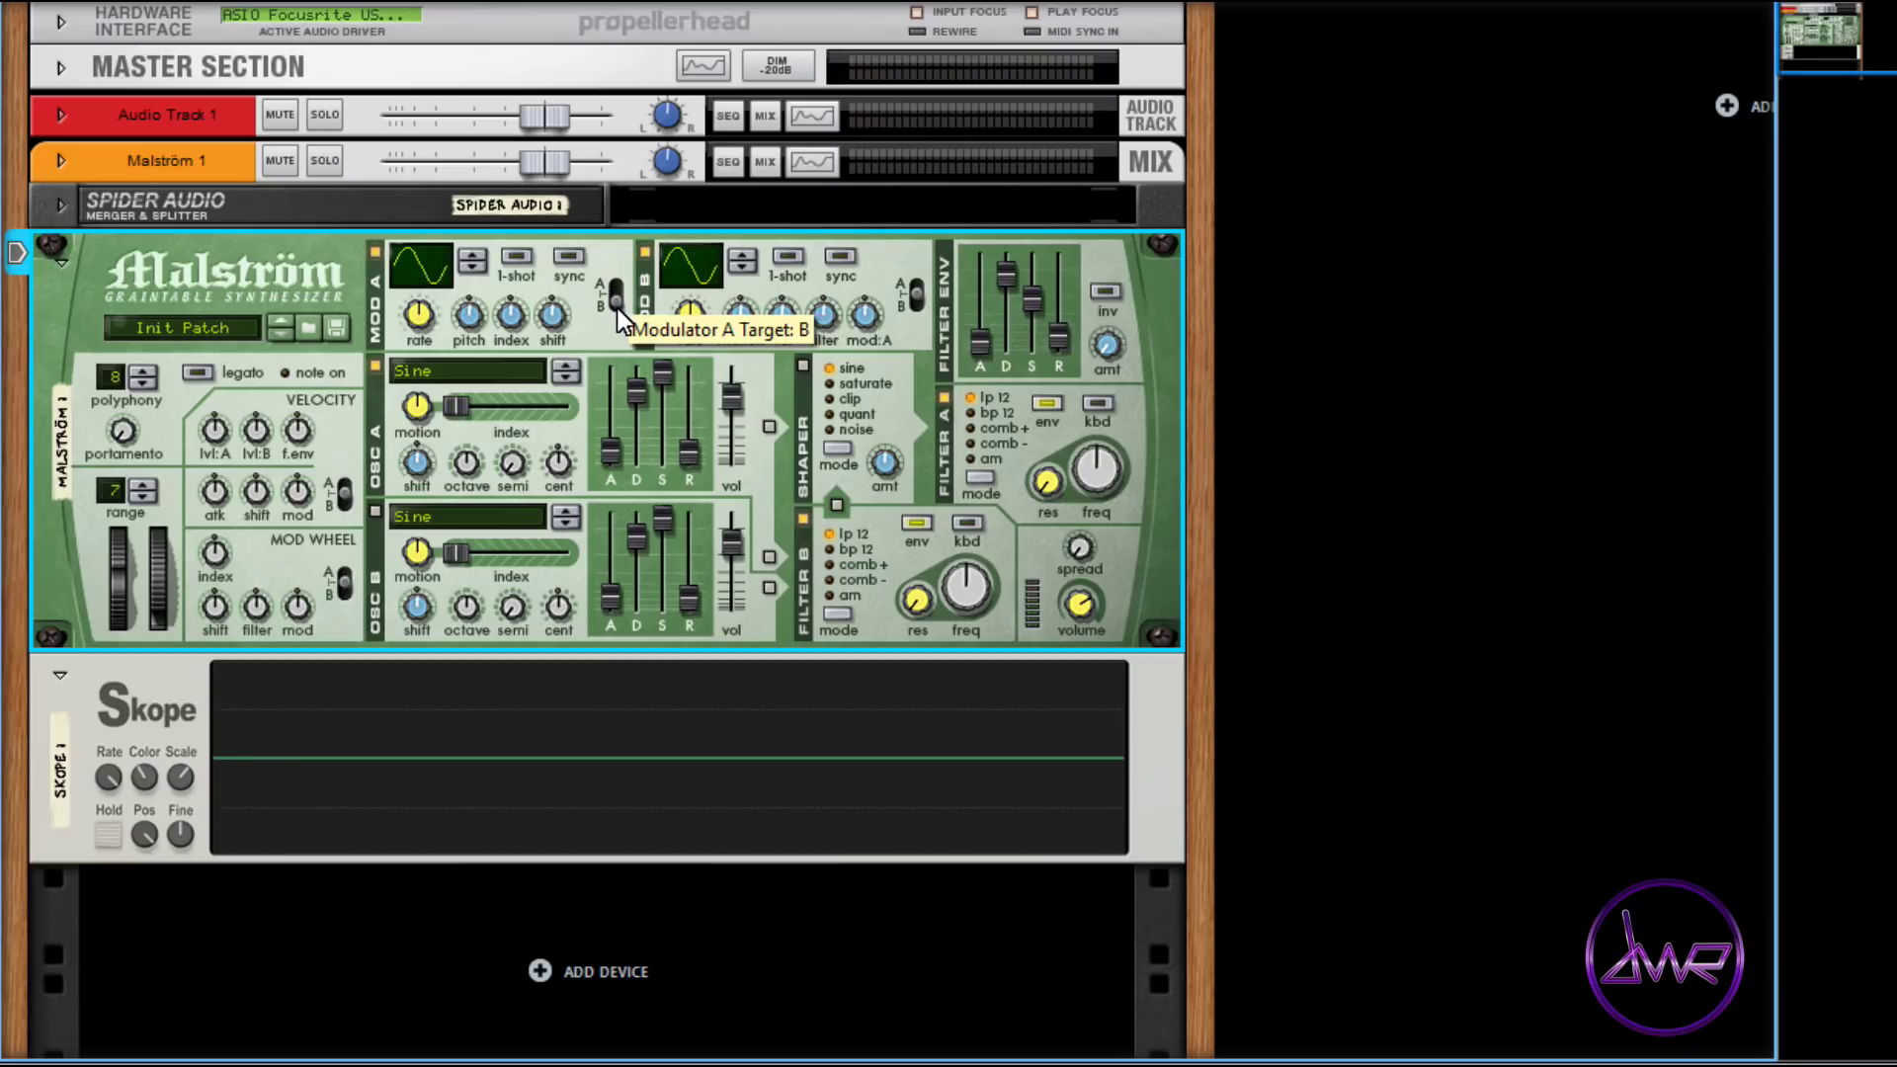
left_click(525, 256)
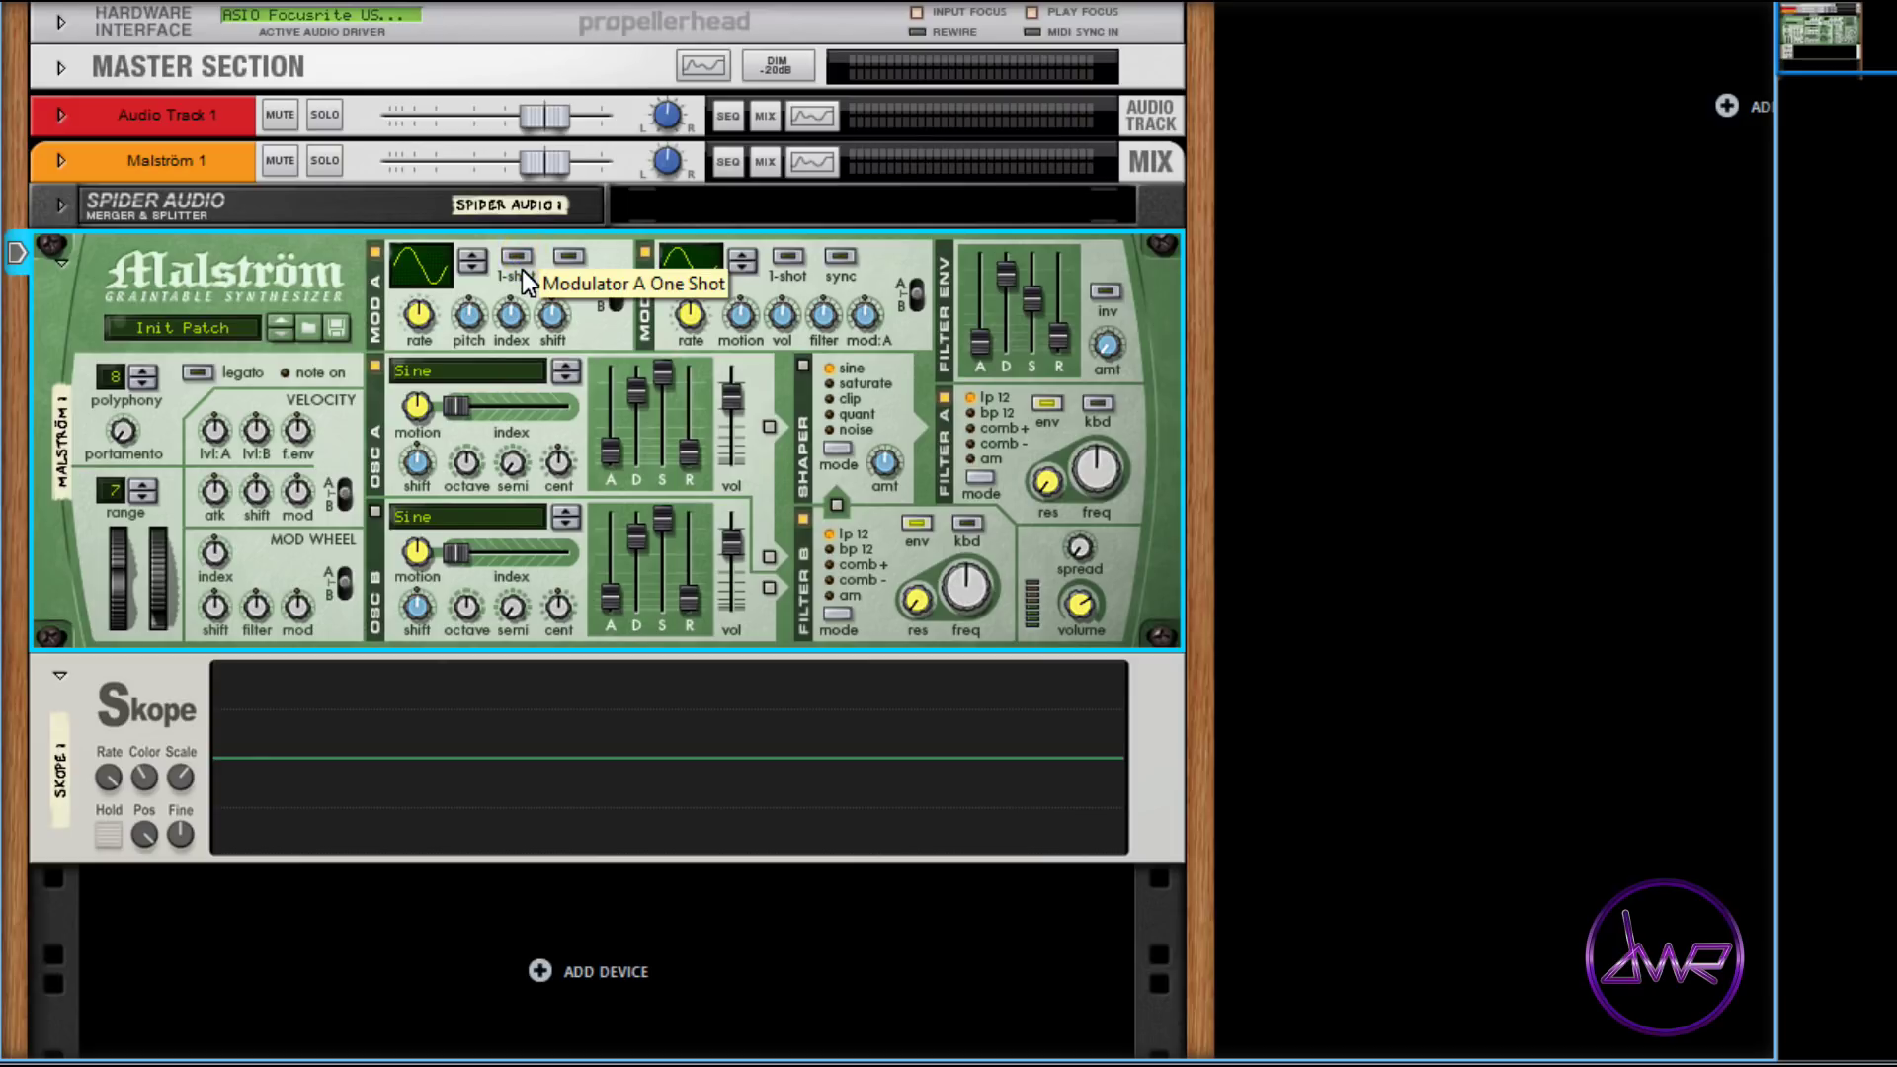
Step: Try modulator A's ramp and pulse-train curve 21, then return to the sine curve
left_click(469, 258)
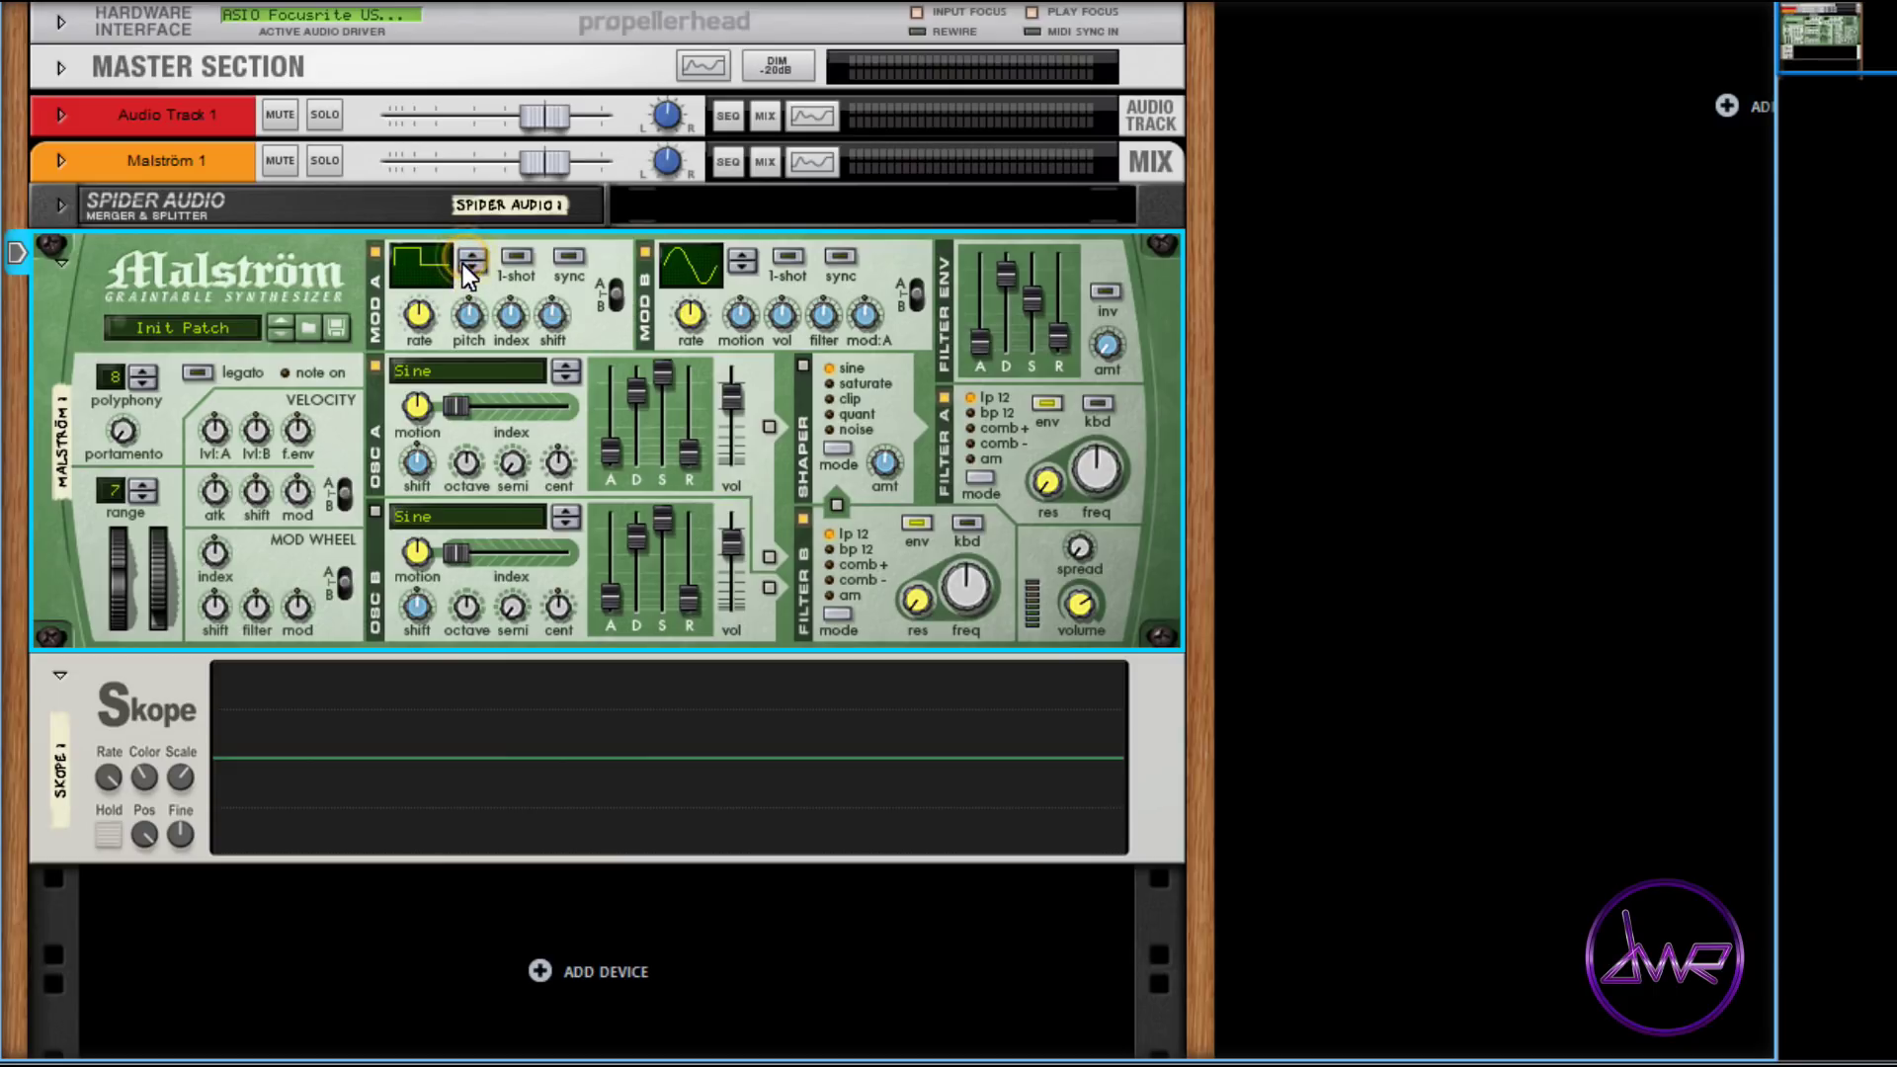
mouse_move(436, 271)
left_mouse_down()
mouse_move(432, 192)
mouse_move(441, 269)
left_mouse_up()
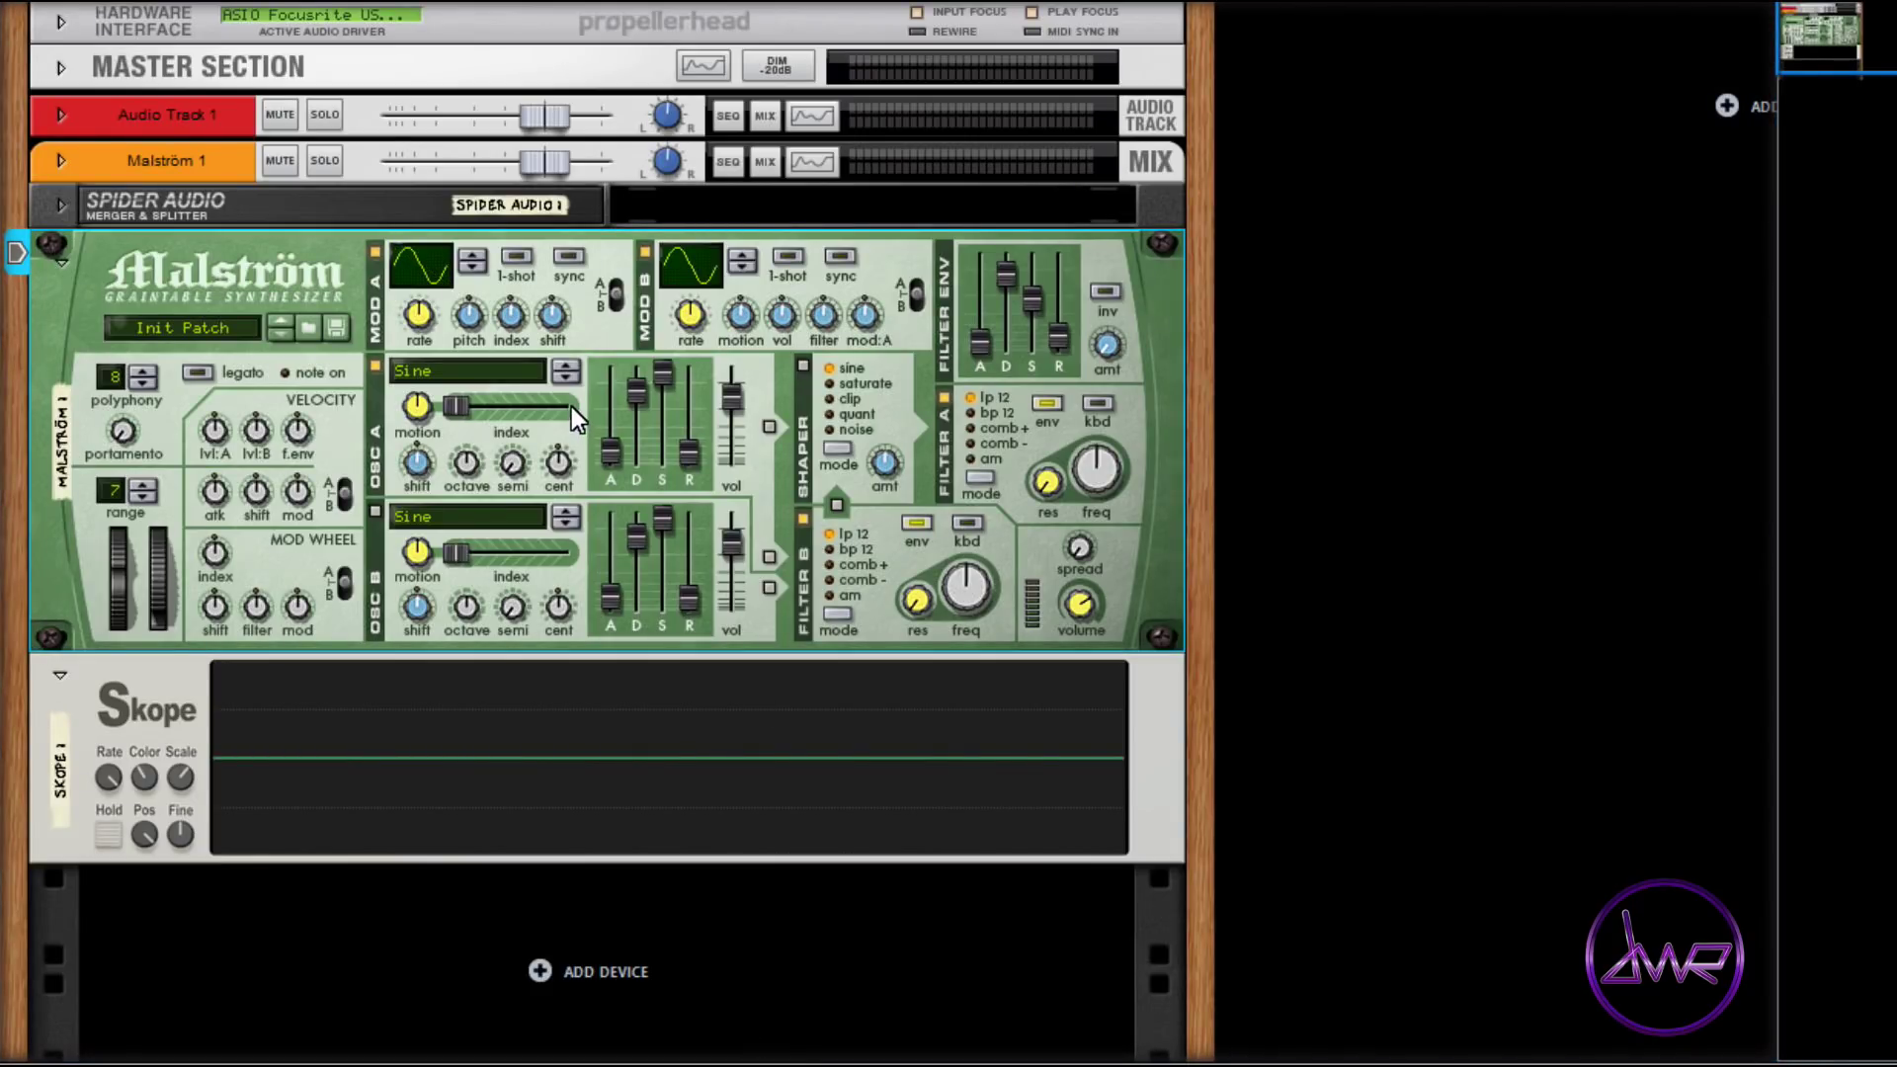
left_click_drag(423, 273, 413, 336)
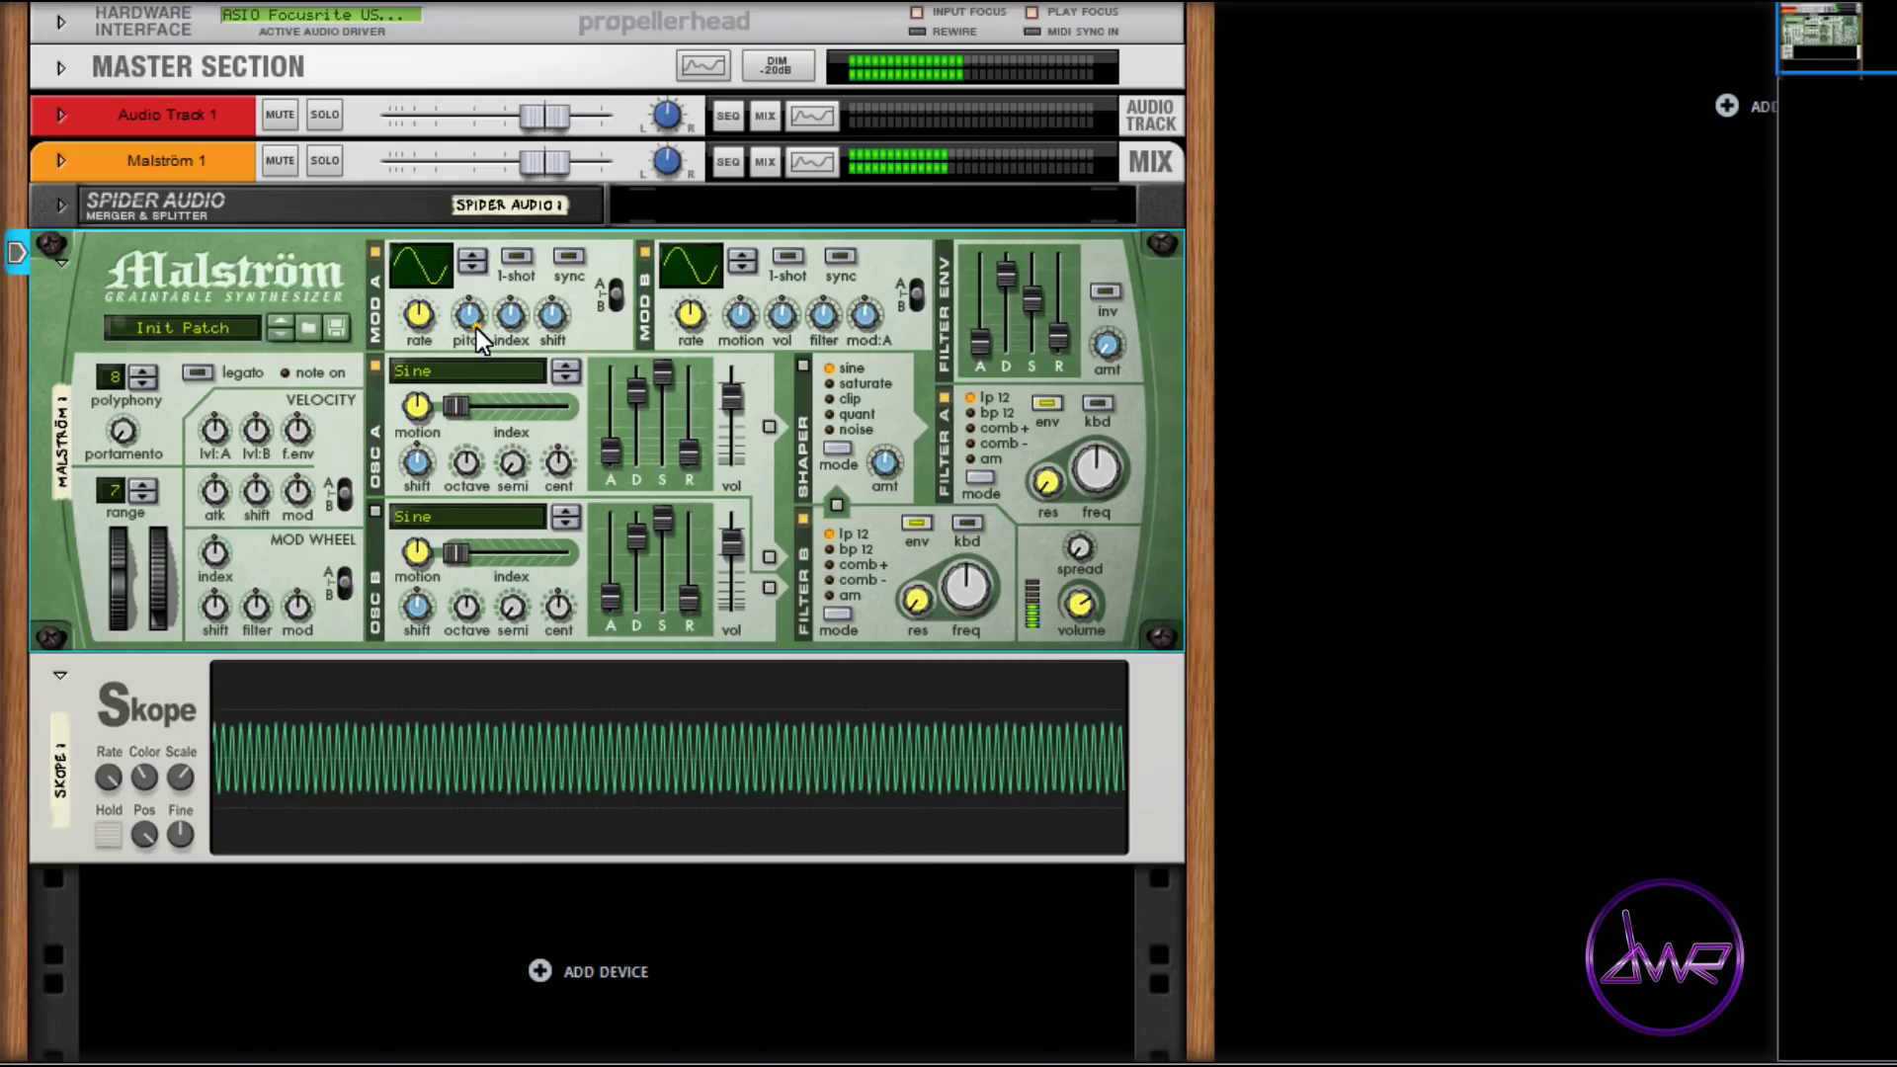
Step: Raise modulator A's pitch modulation to 45 and step its curve through sawtooth, square and random shapes
mouse_move(453, 316)
left_click_drag(453, 316, 429, 292)
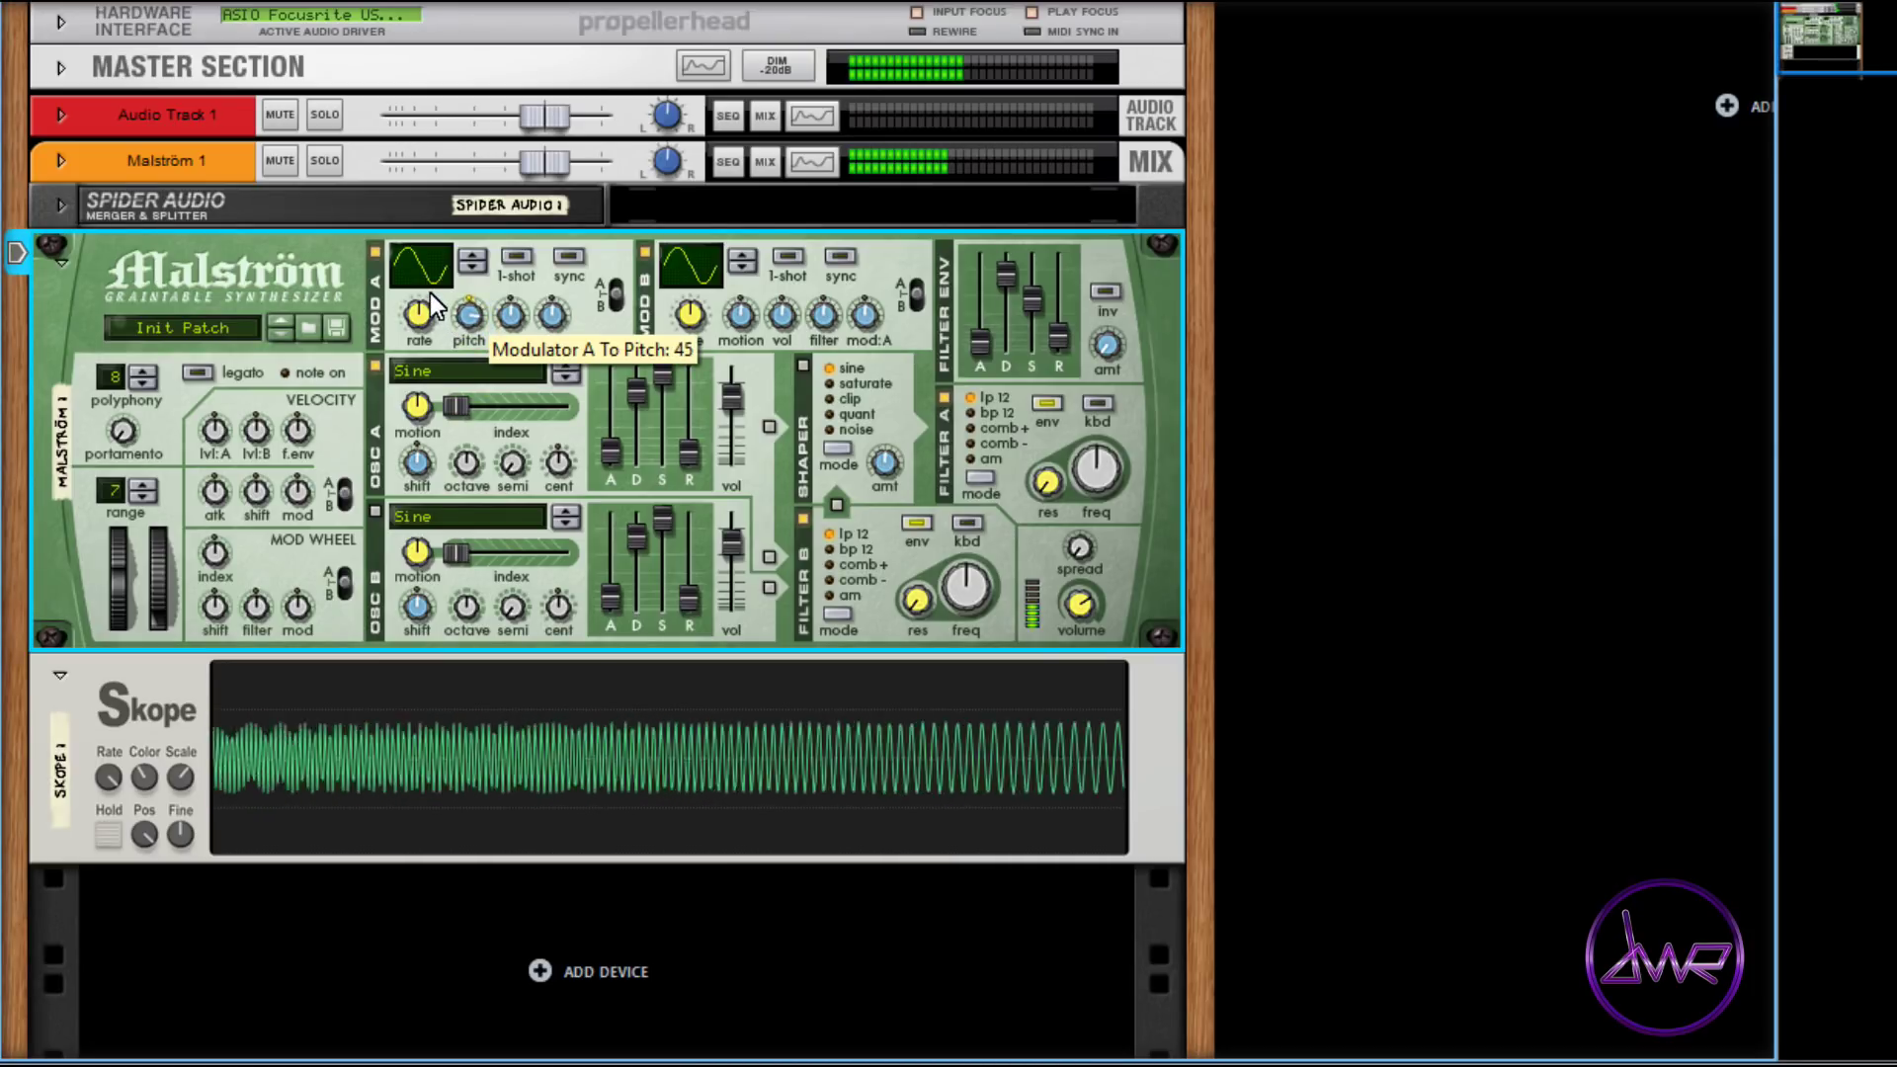
left_click(472, 257)
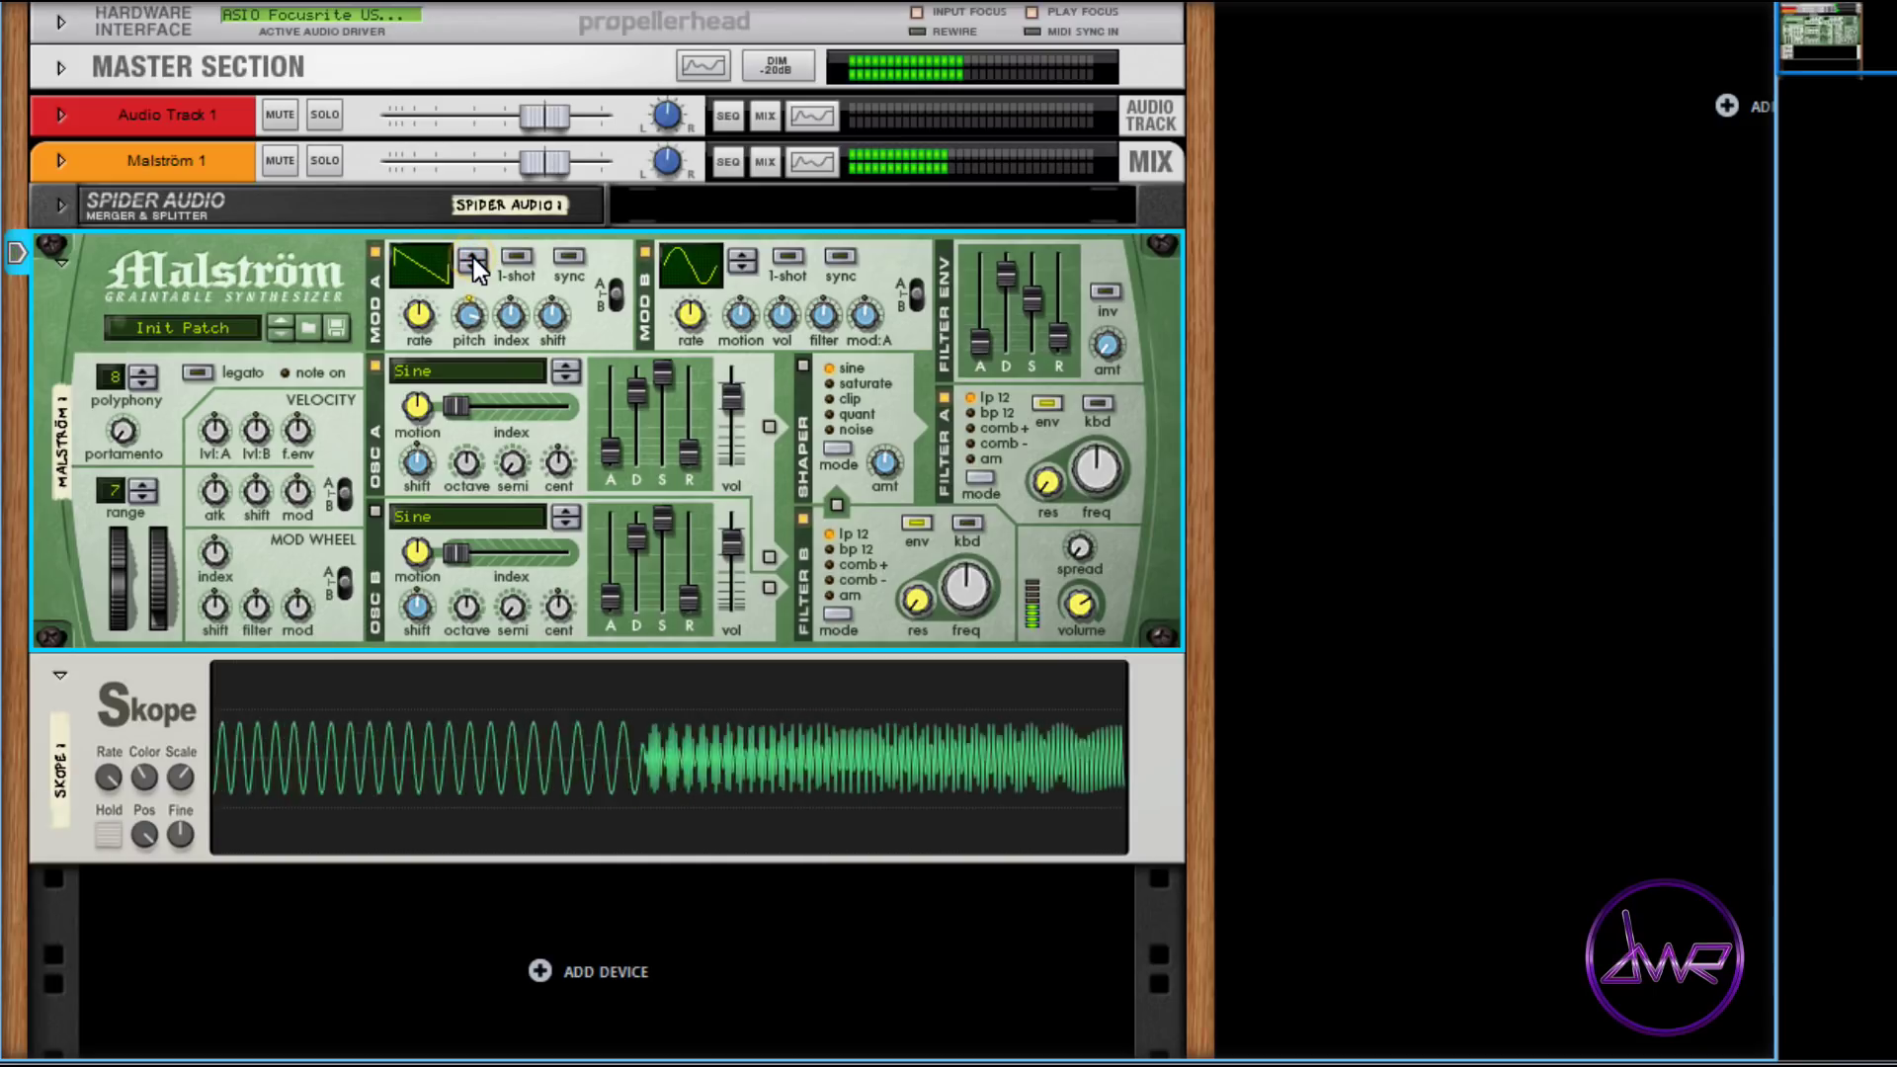
left_click(472, 256)
left_click(473, 257)
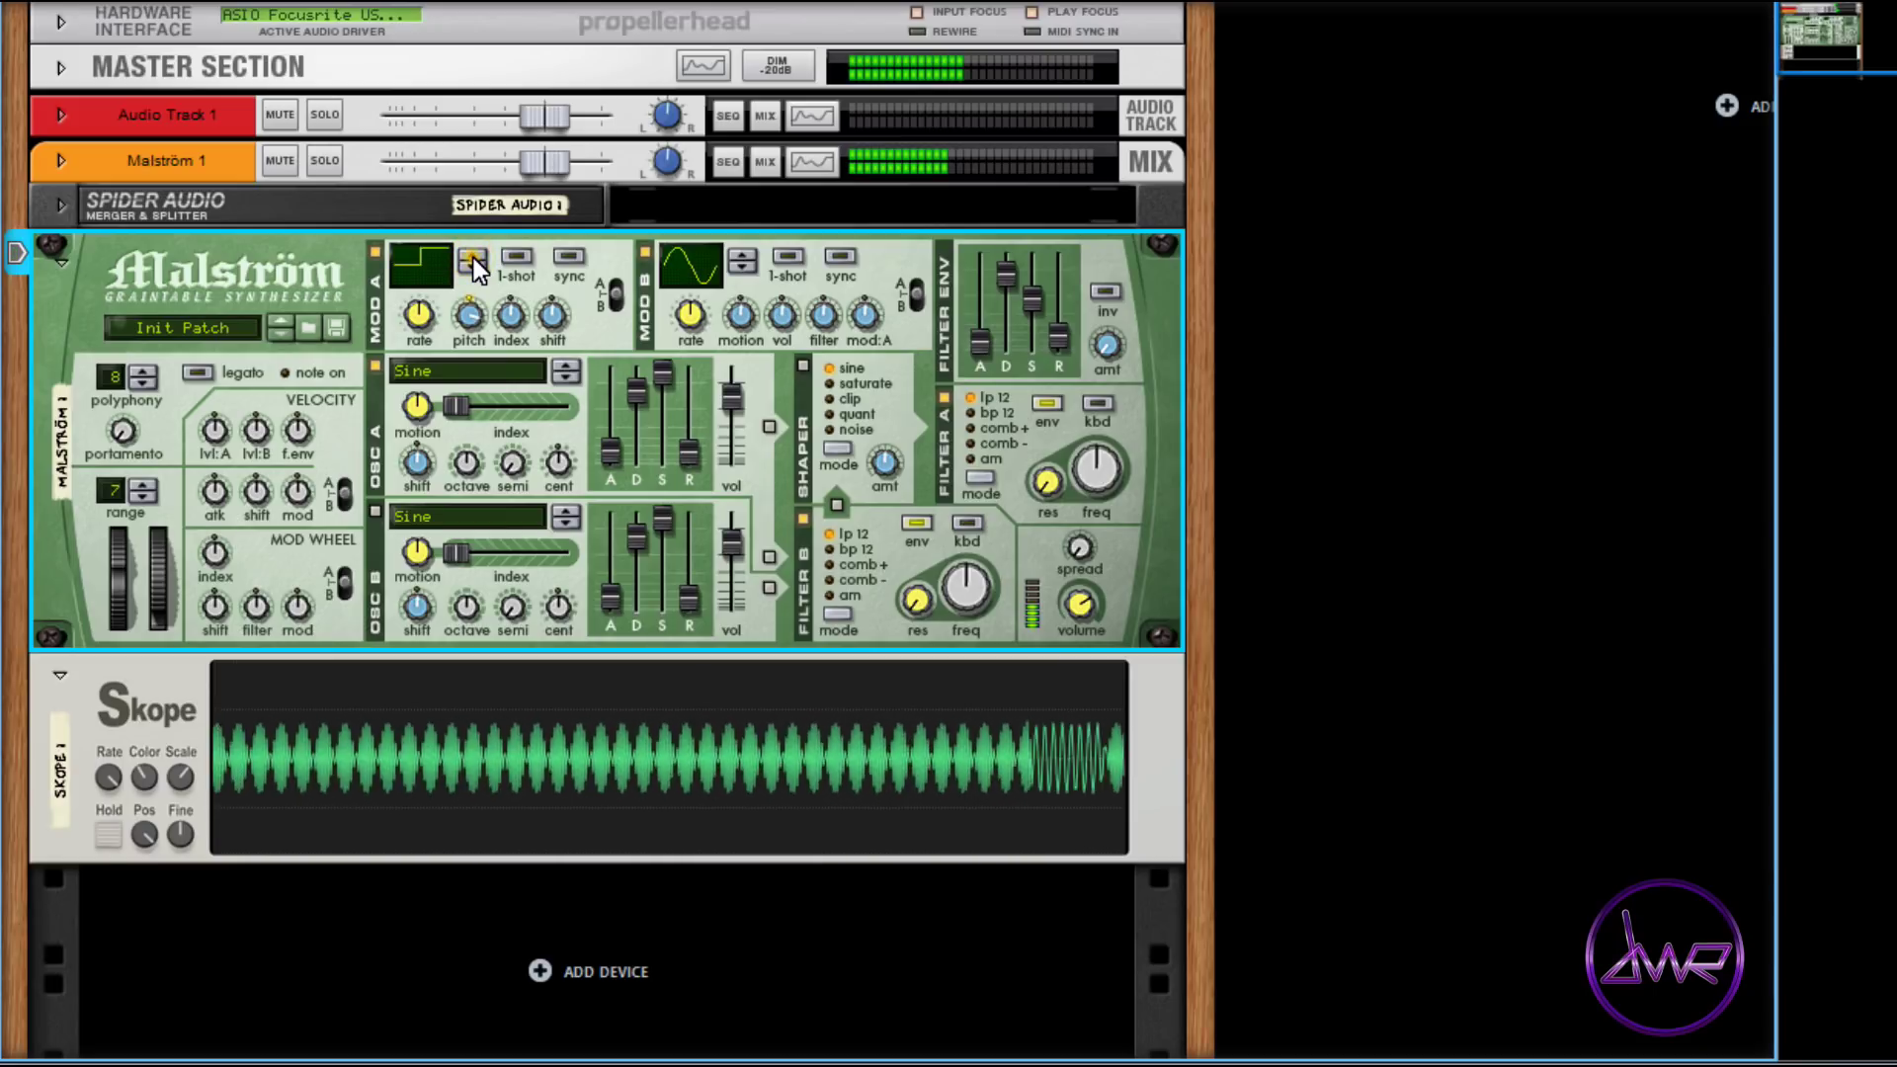
left_click(472, 257)
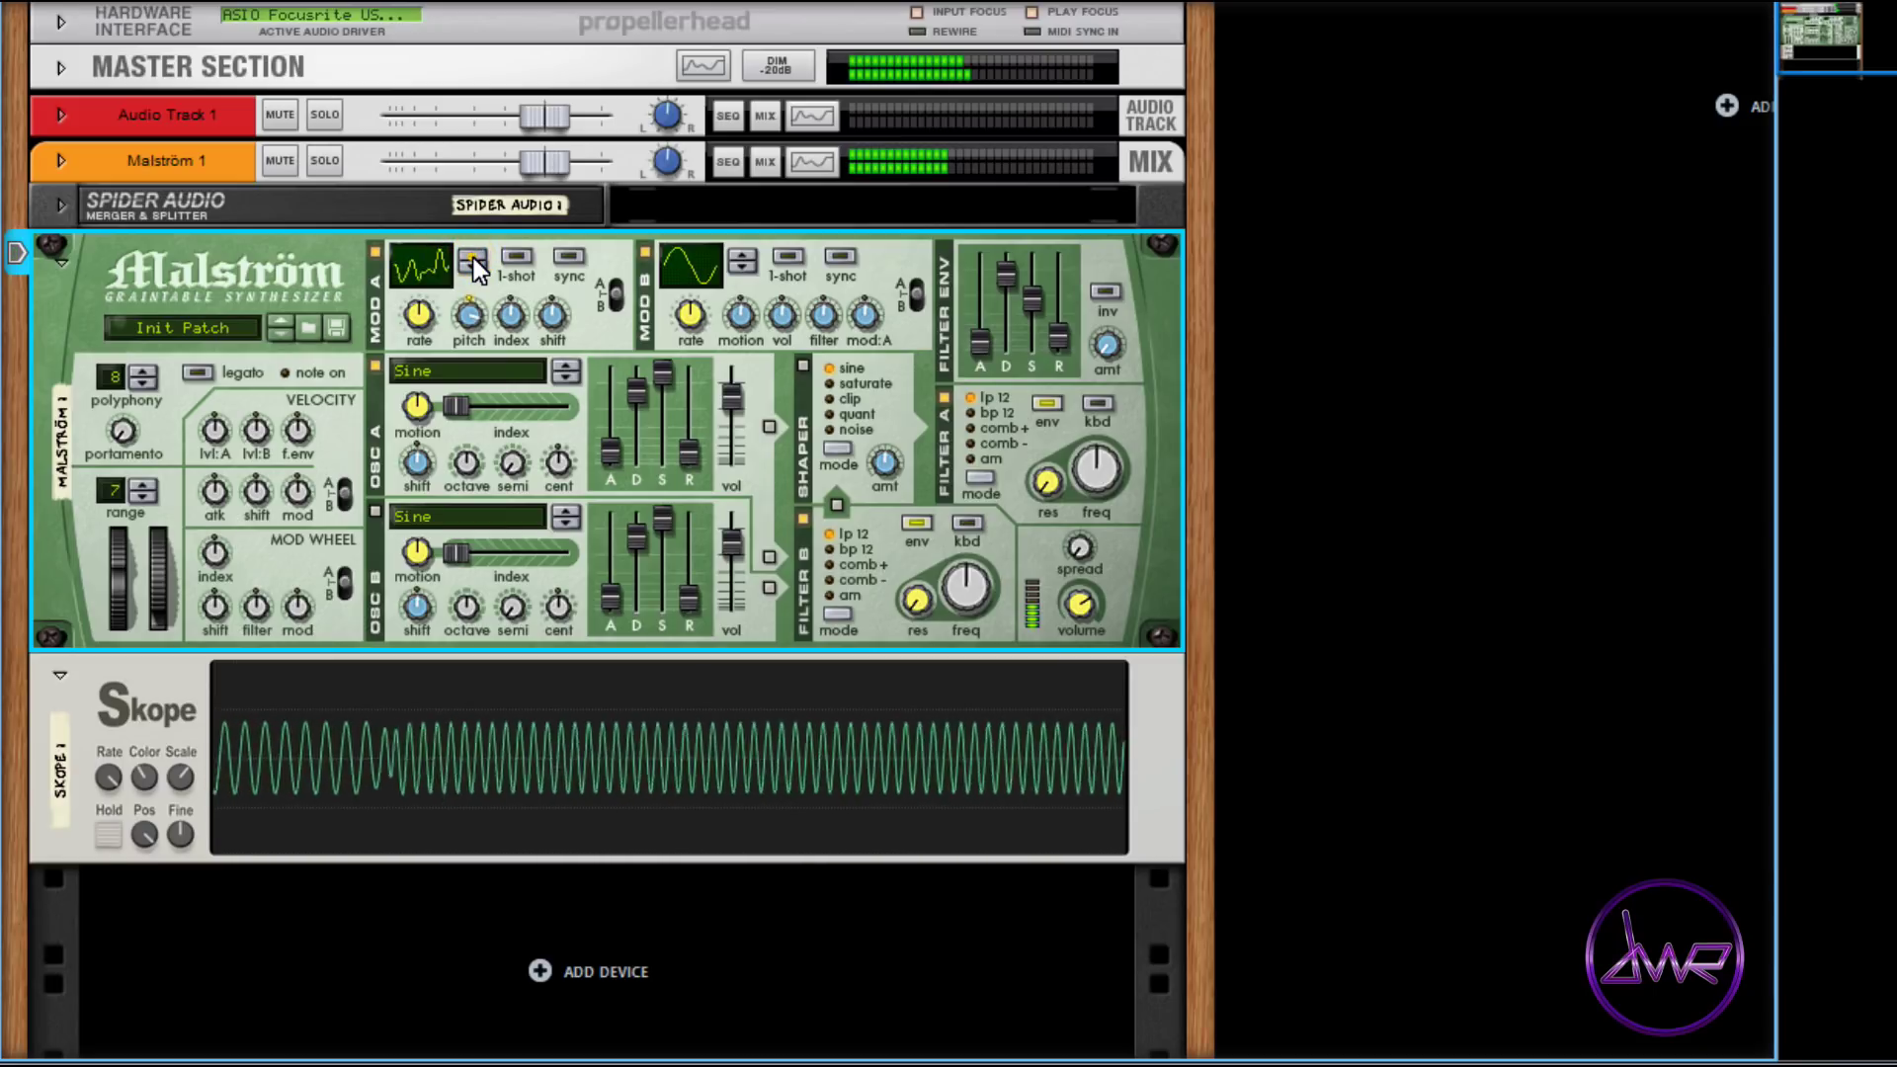
left_click(472, 257)
left_click(472, 257)
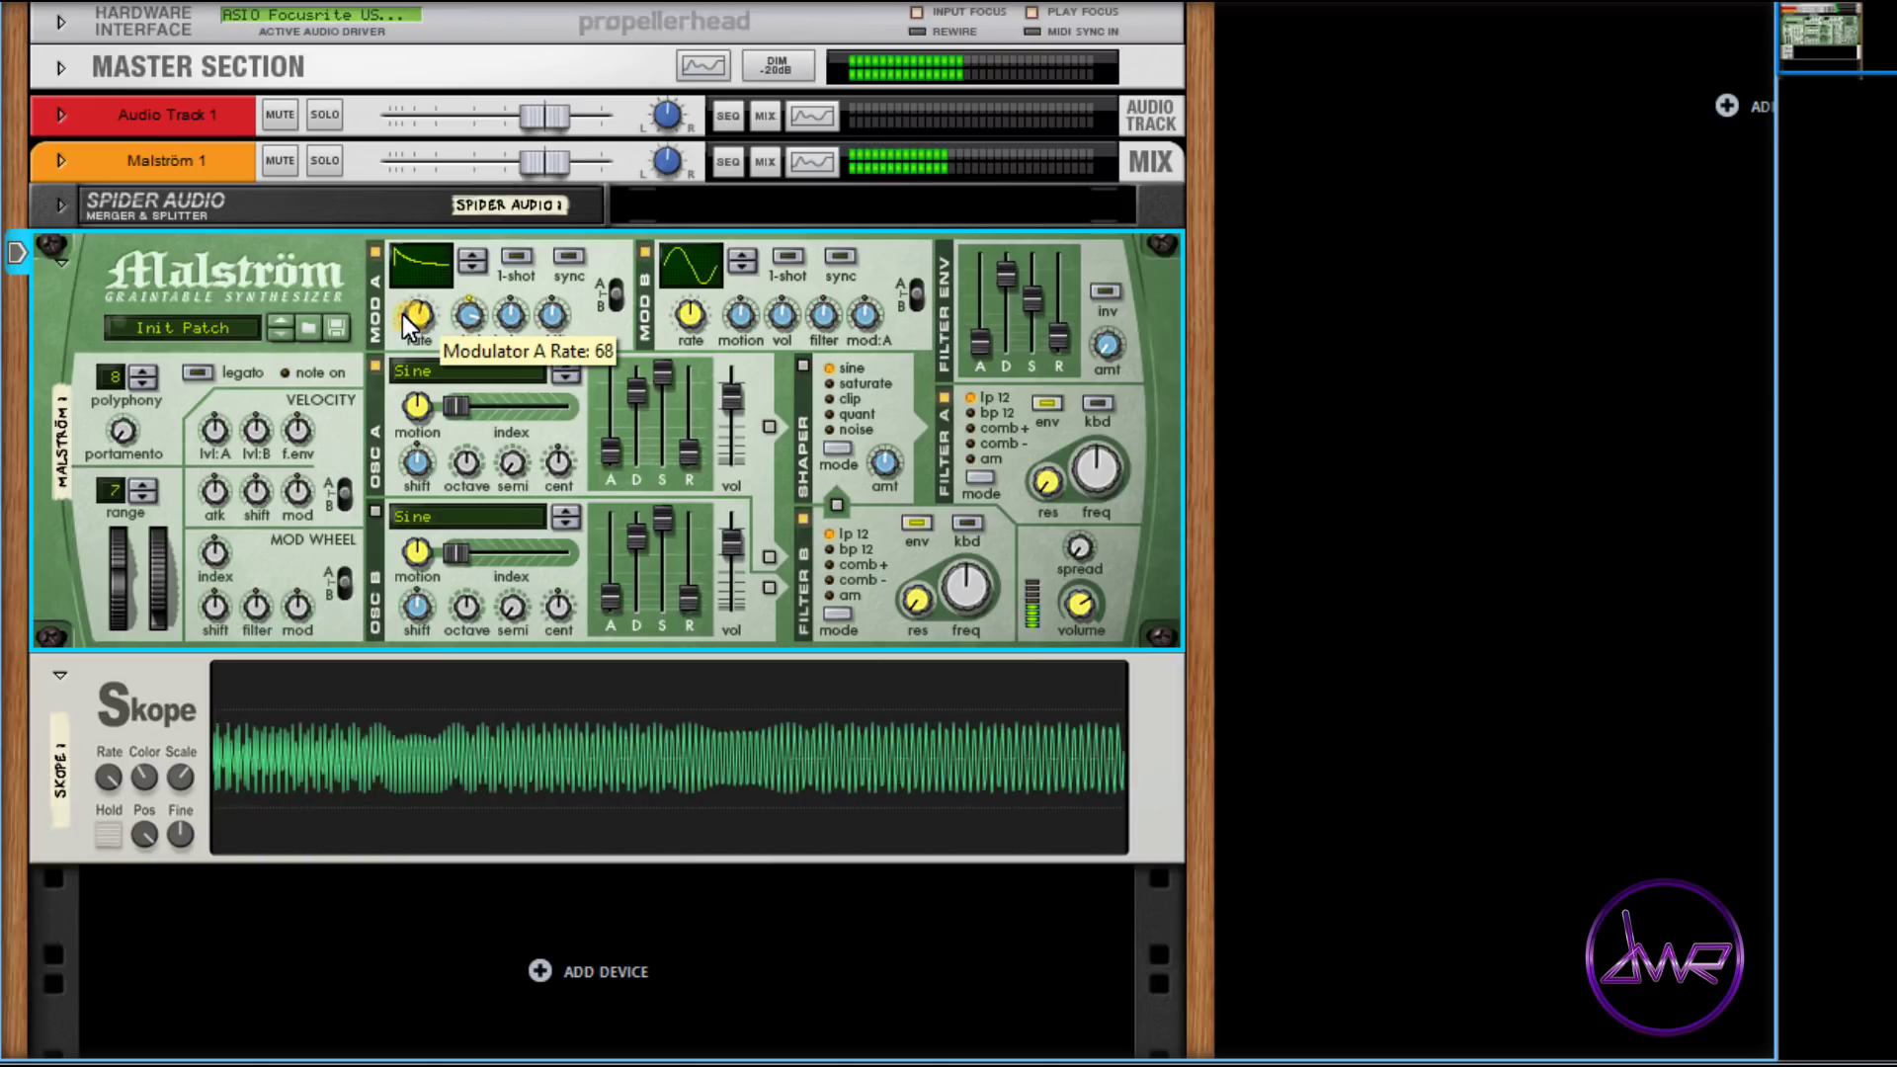
Step: Switch modulator A to a rising curve and raise its rate to the maximum 127
mouse_move(401, 315)
left_mouse_down()
mouse_move(388, 264)
mouse_move(389, 323)
left_mouse_up()
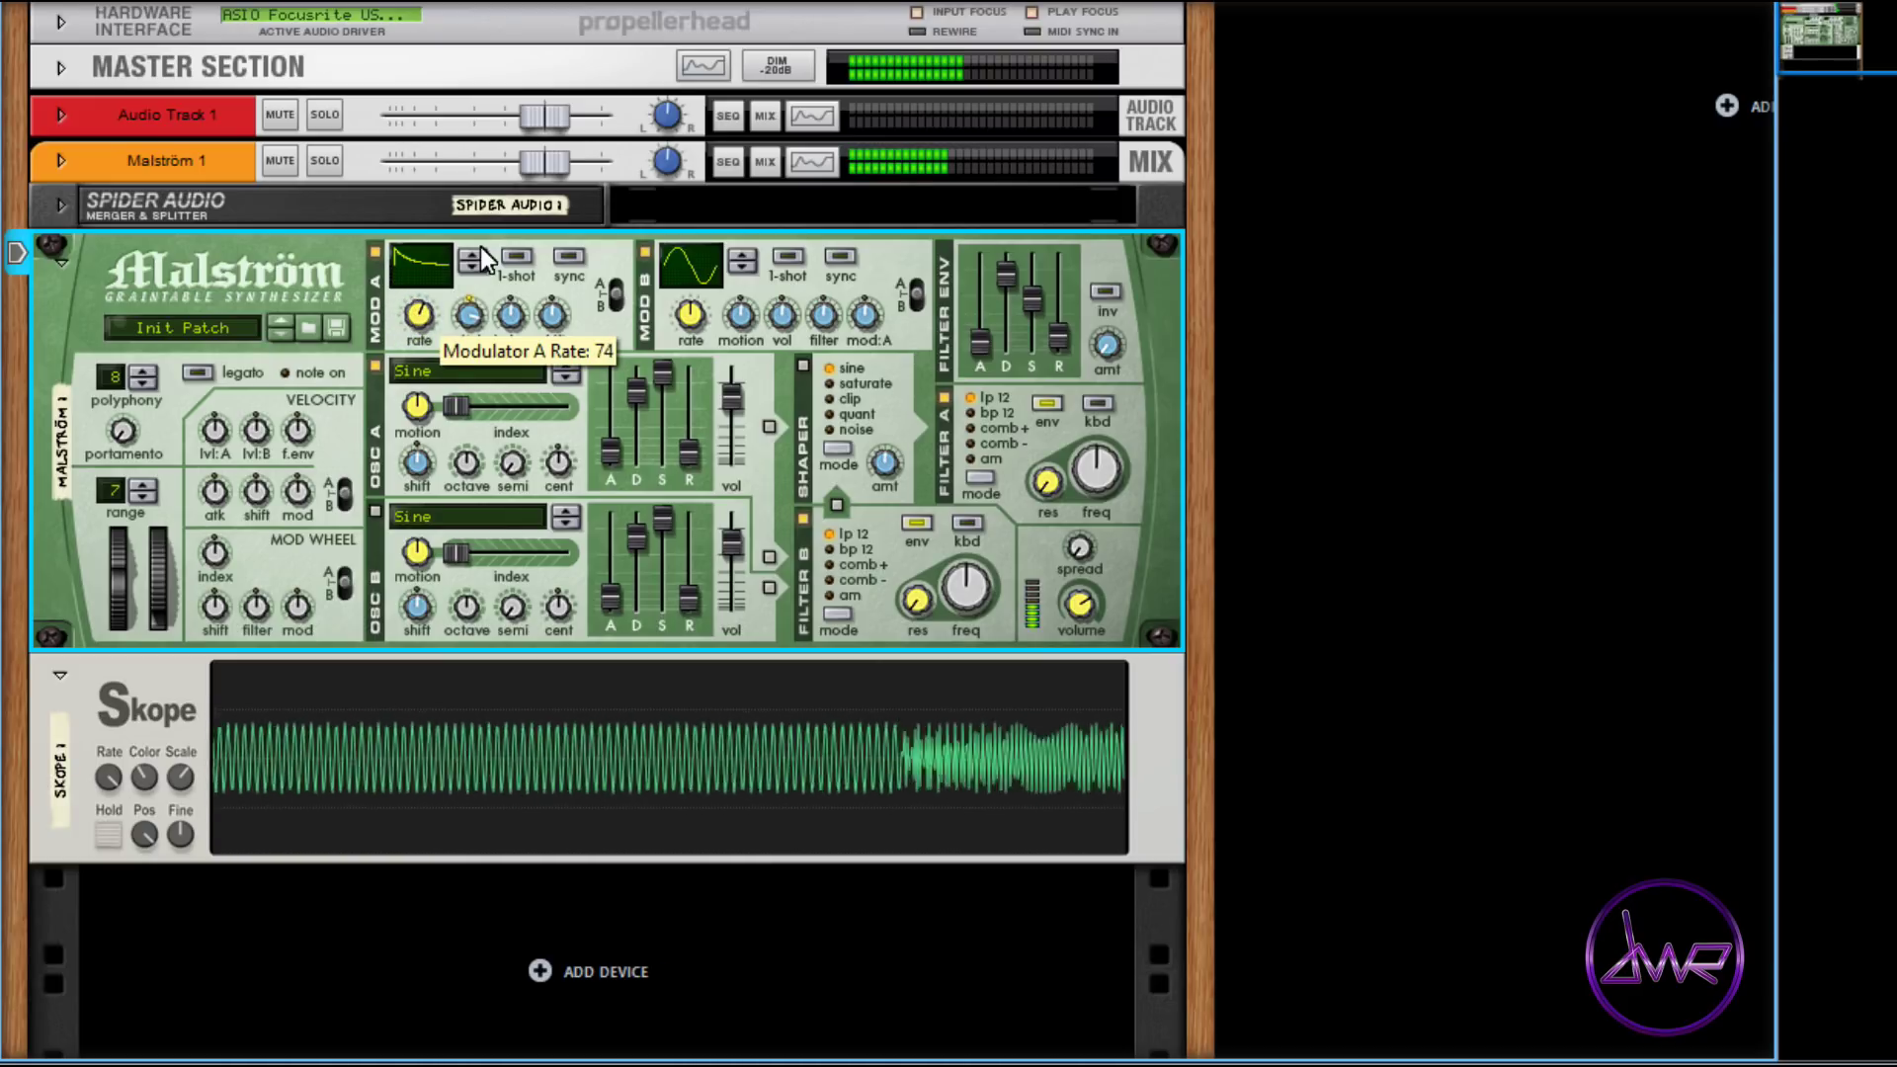
left_click(478, 257)
left_click(478, 257)
left_click(475, 270)
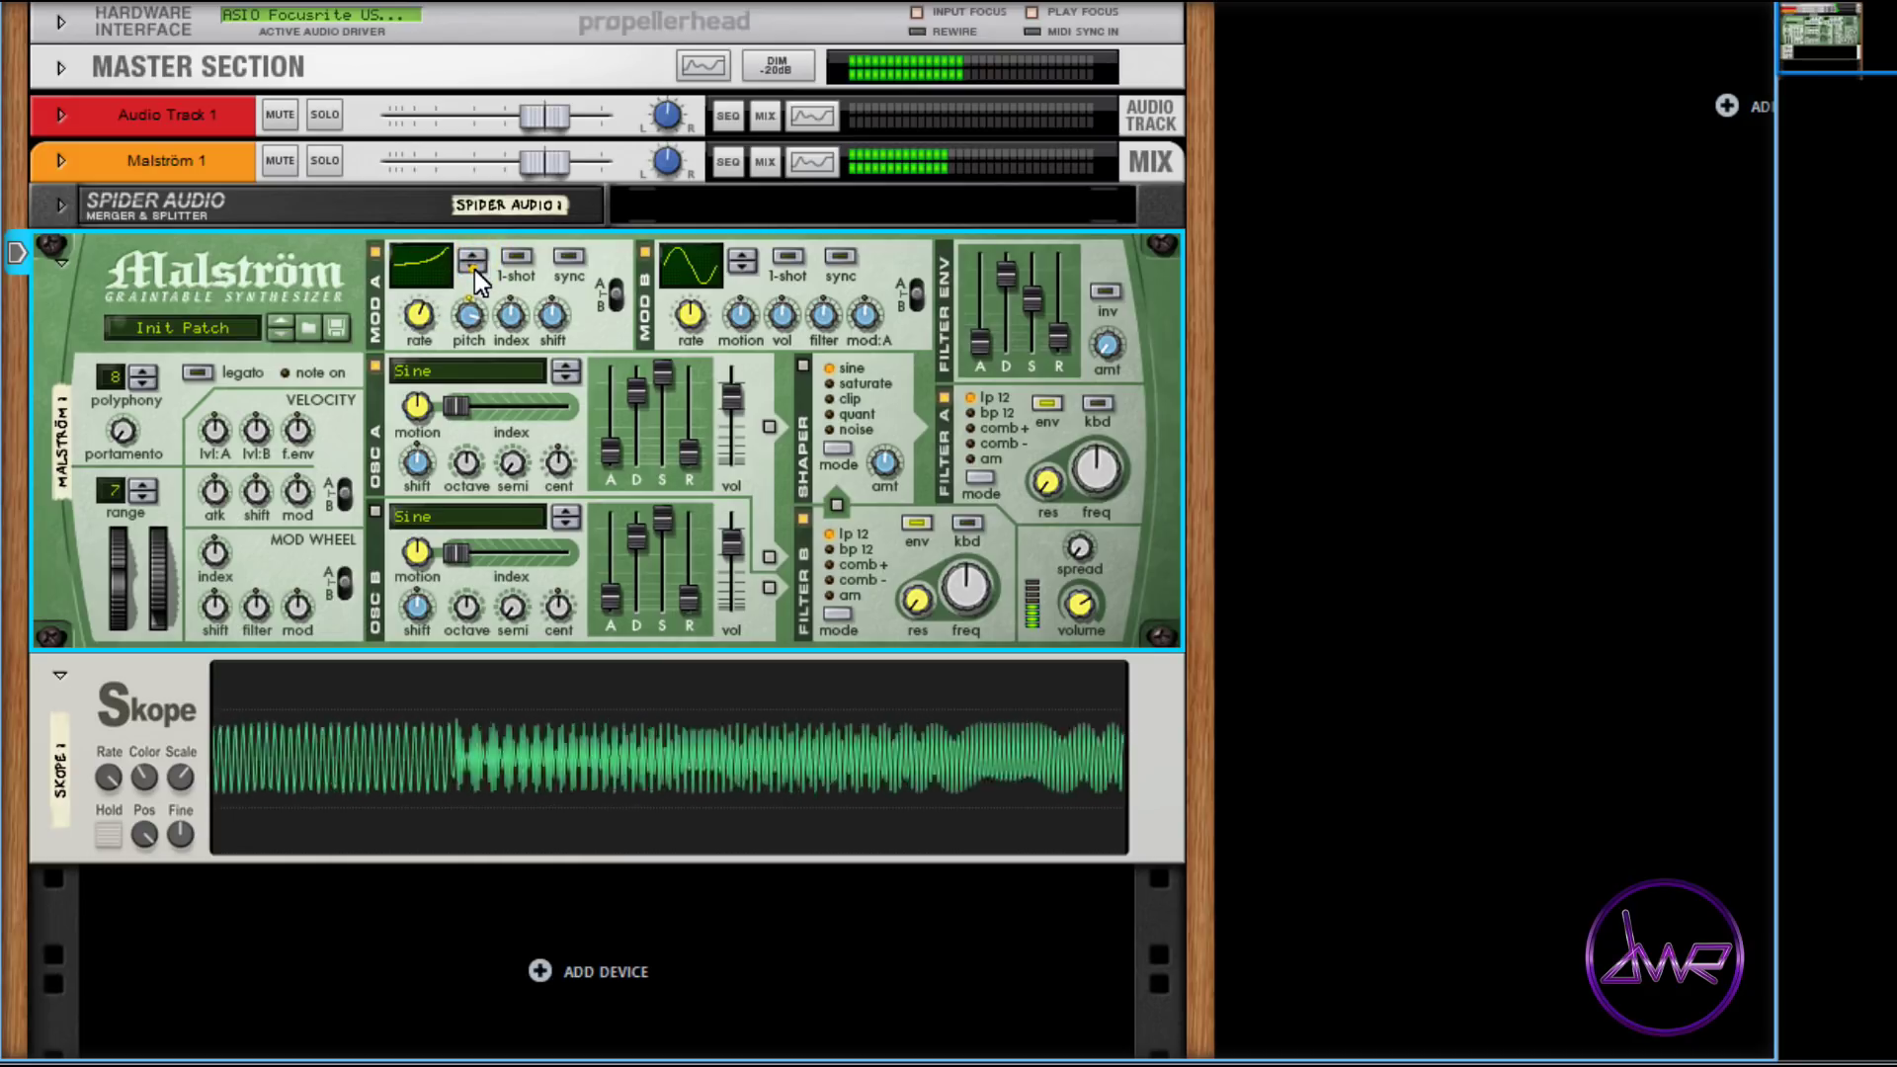
mouse_move(417, 323)
left_mouse_down()
mouse_move(381, 277)
mouse_move(389, 347)
left_mouse_up()
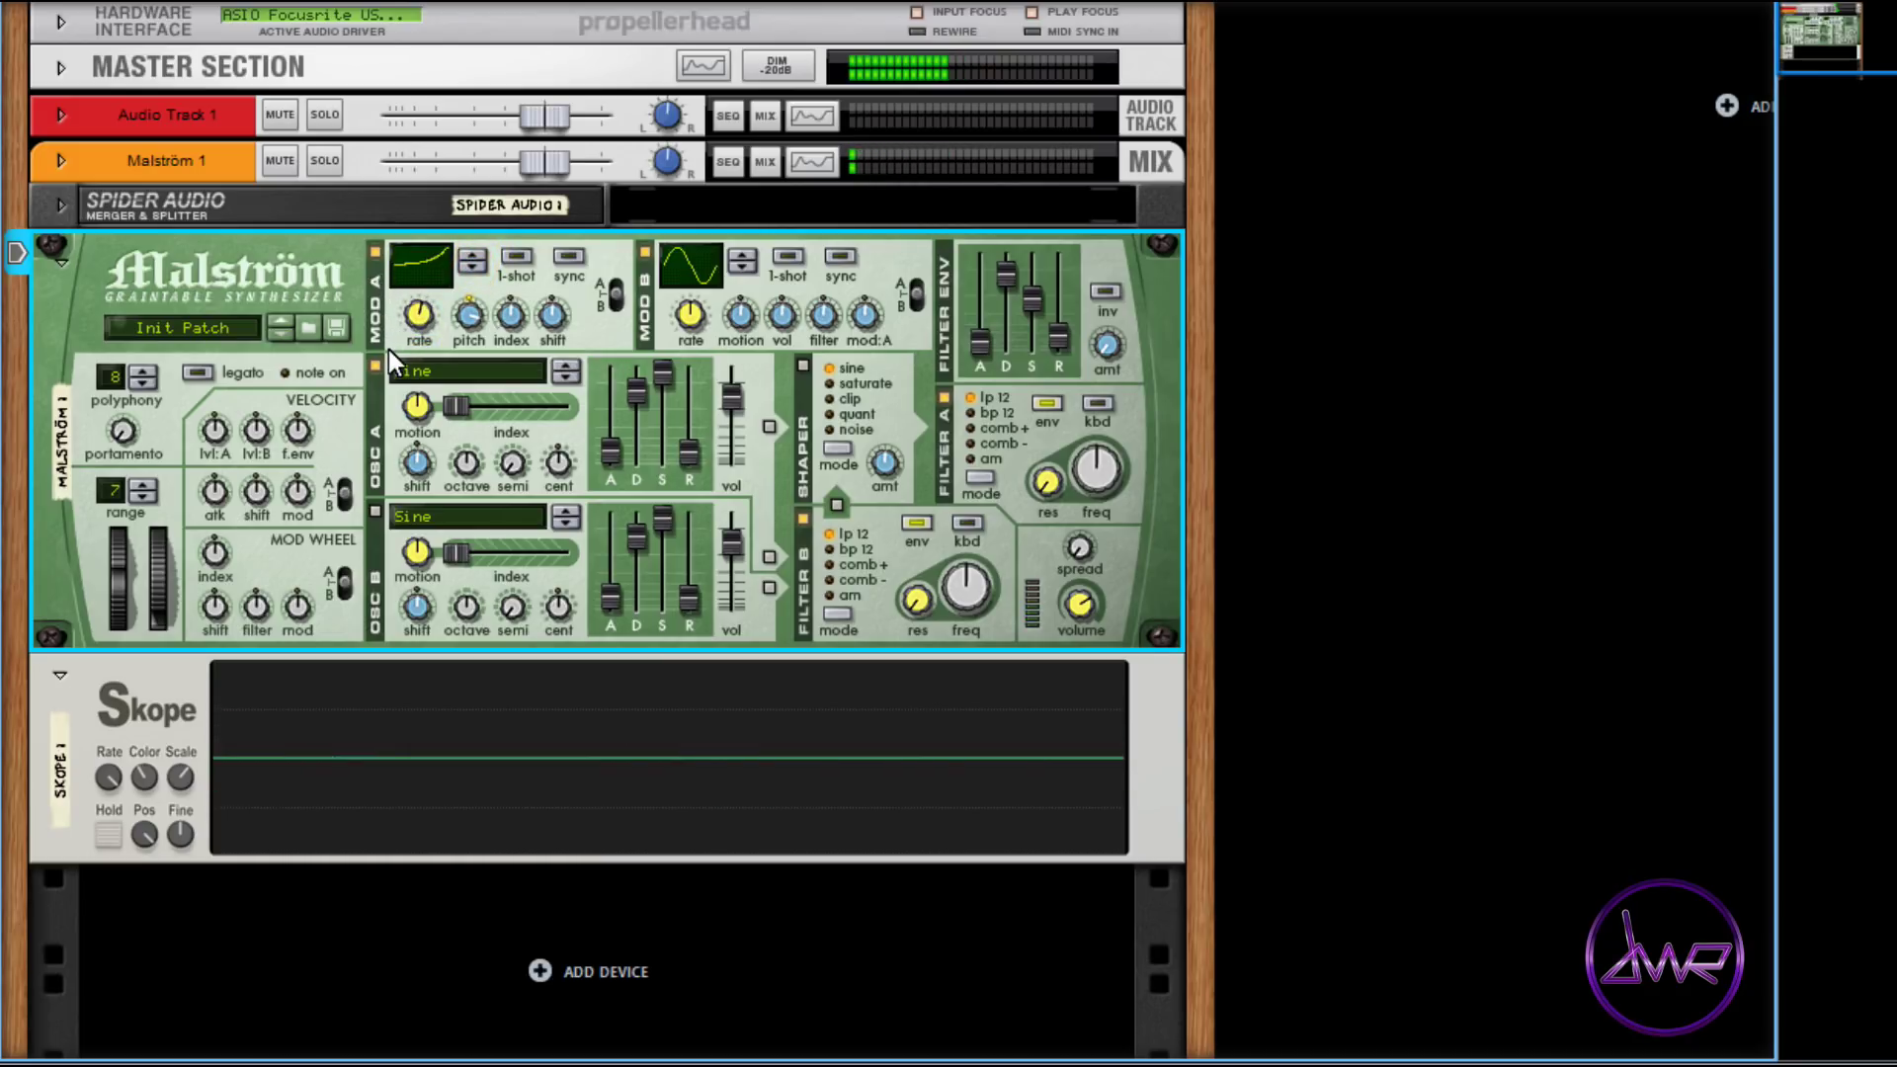
Step: Sync modulator A's rate to tempo at 1/4 and stop playback
left_click(572, 255)
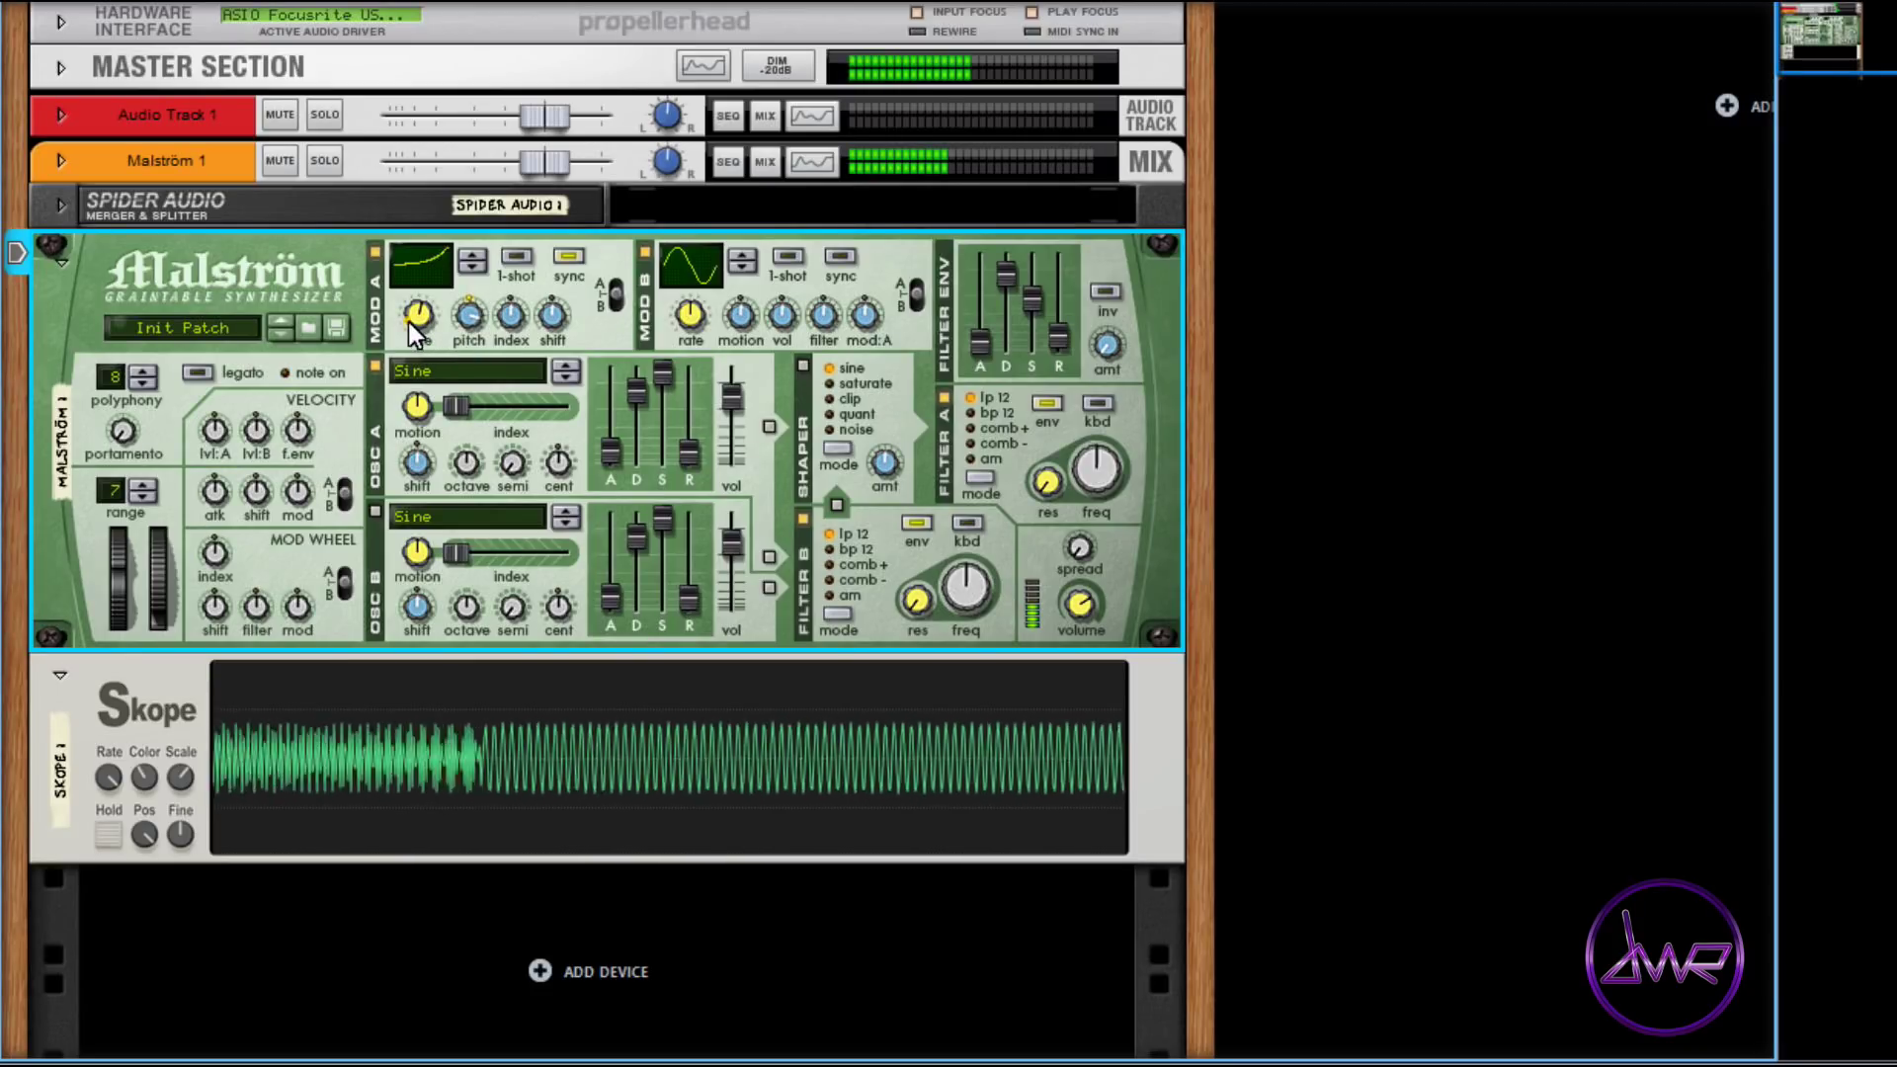
left_click_drag(397, 312, 391, 284)
key("space")
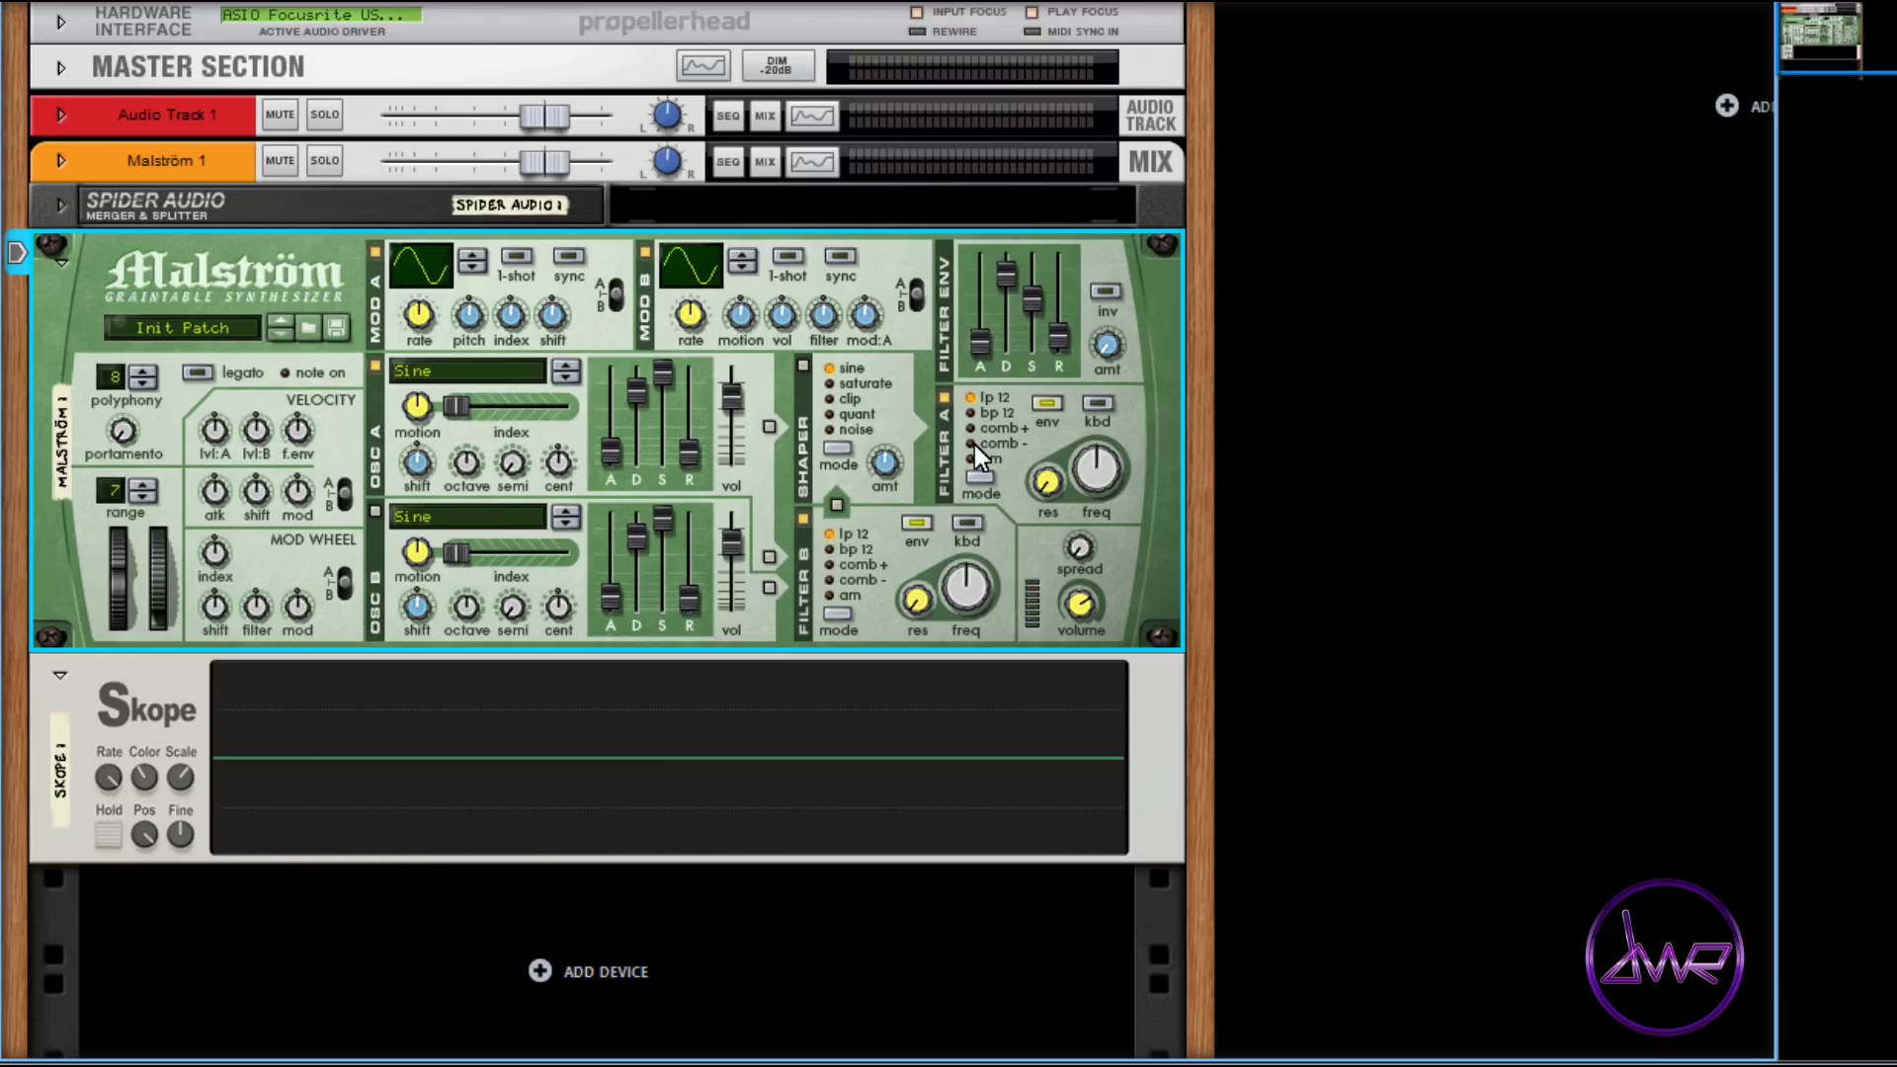
Step: Enable the Osc A-to-Shaper, Osc B-to-Filter B and Filter B-to-Shaper routing buttons
left_click(770, 428)
left_click(772, 591)
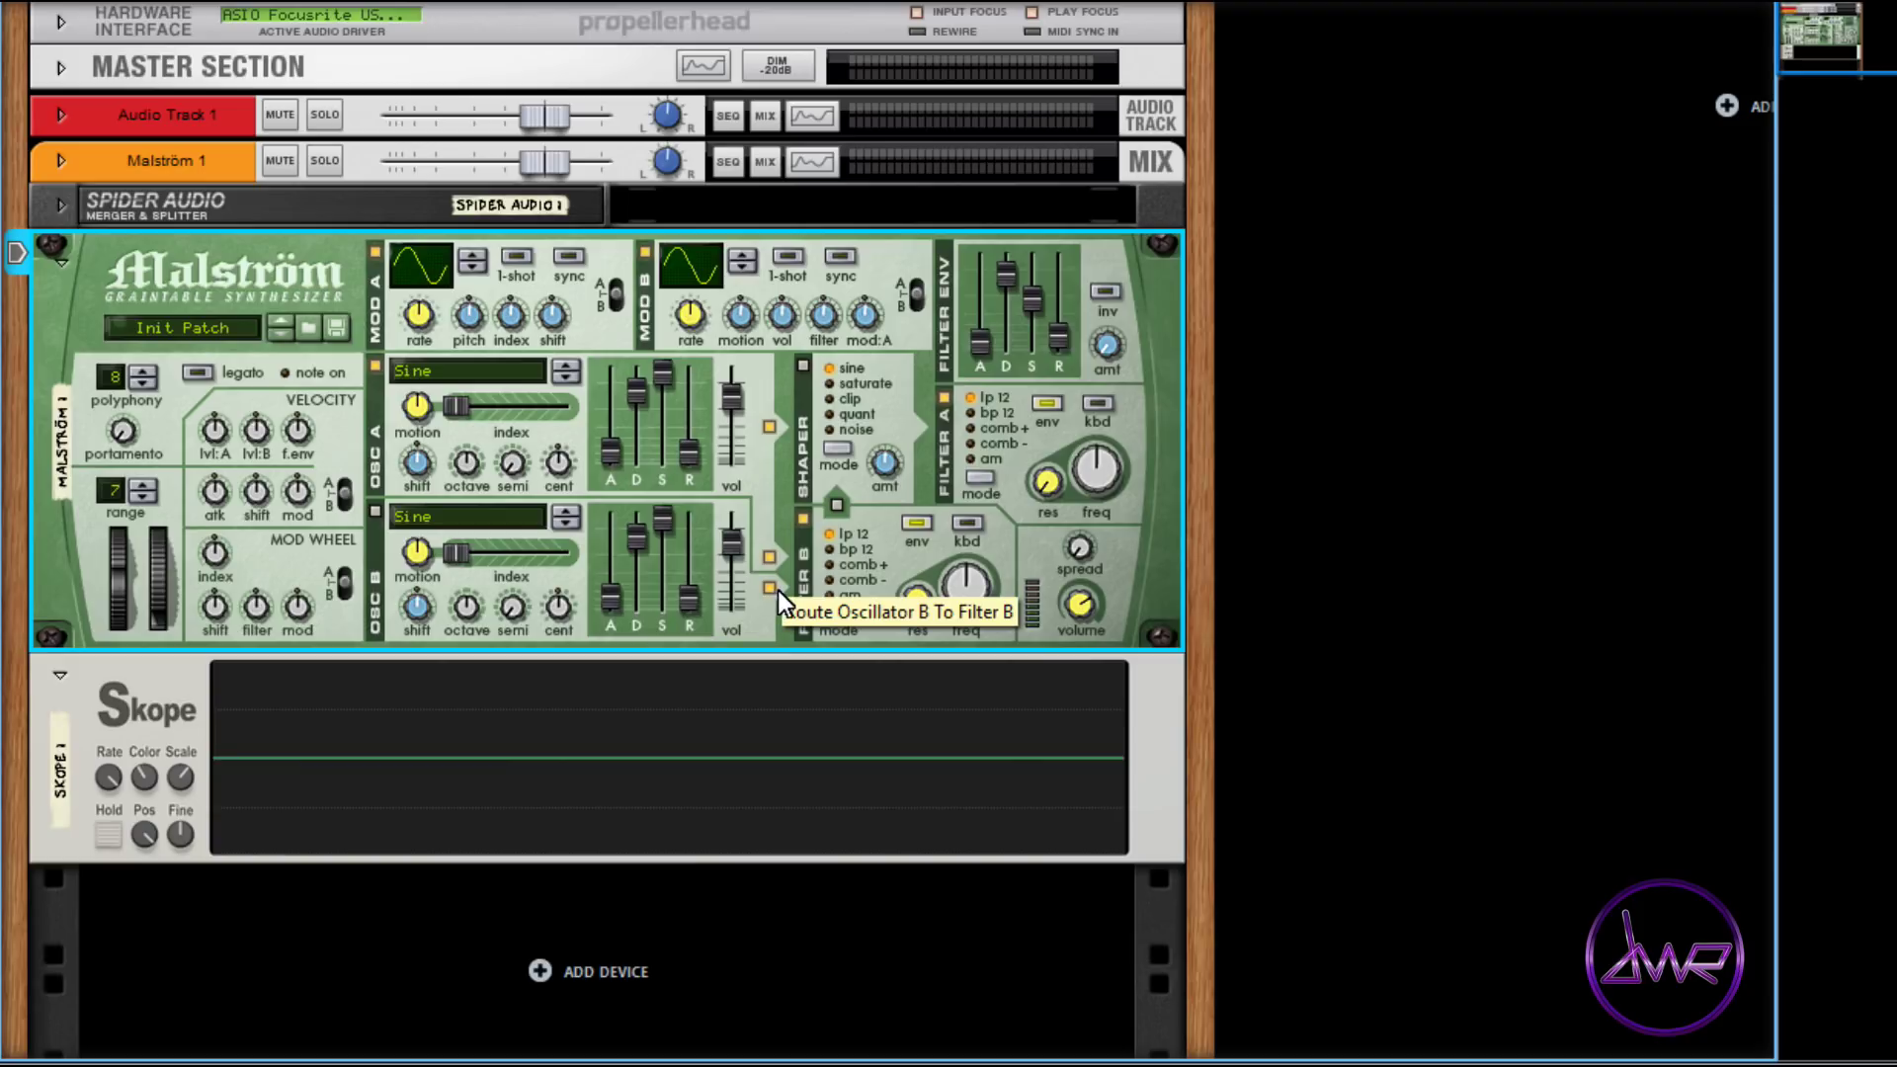
left_click(834, 506)
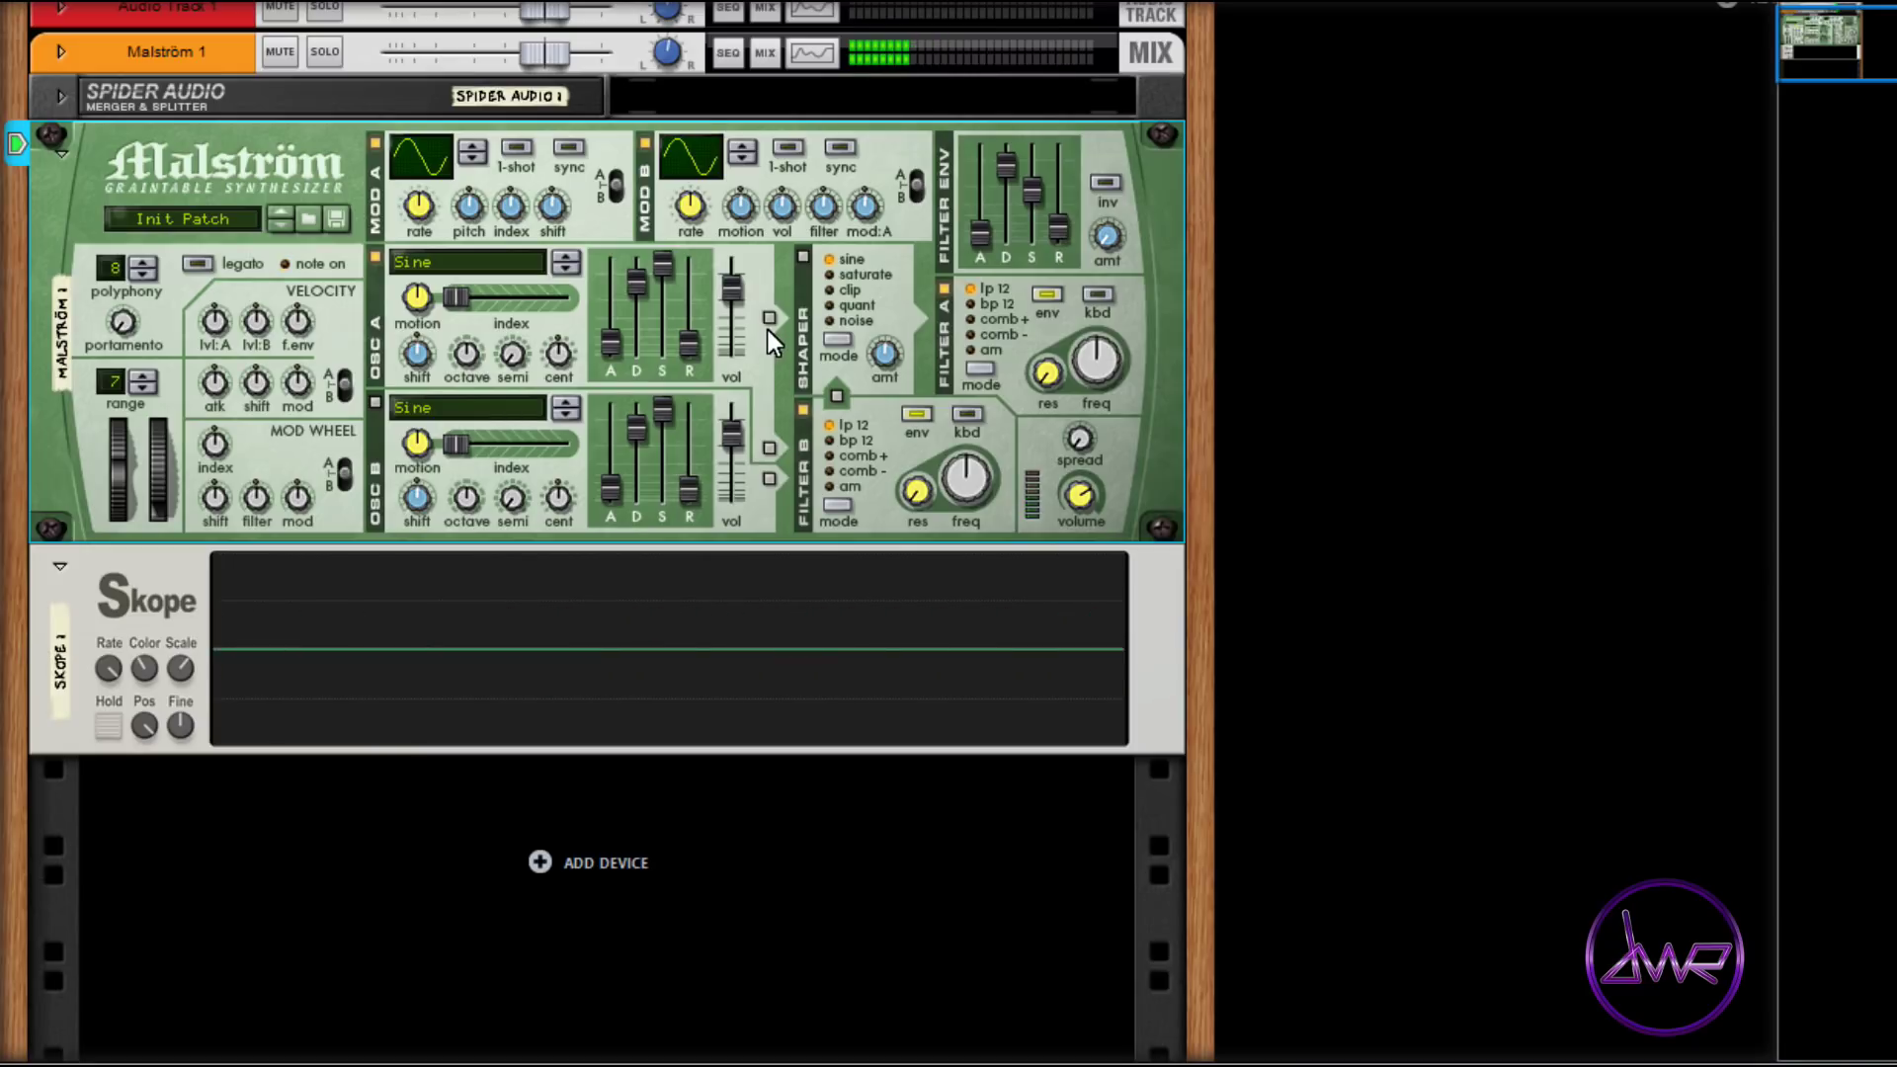
Step: Enable the shaper, audition saturate, clip and quant modes, and settle on noise at amount 80
left_click(769, 318)
left_click(802, 257)
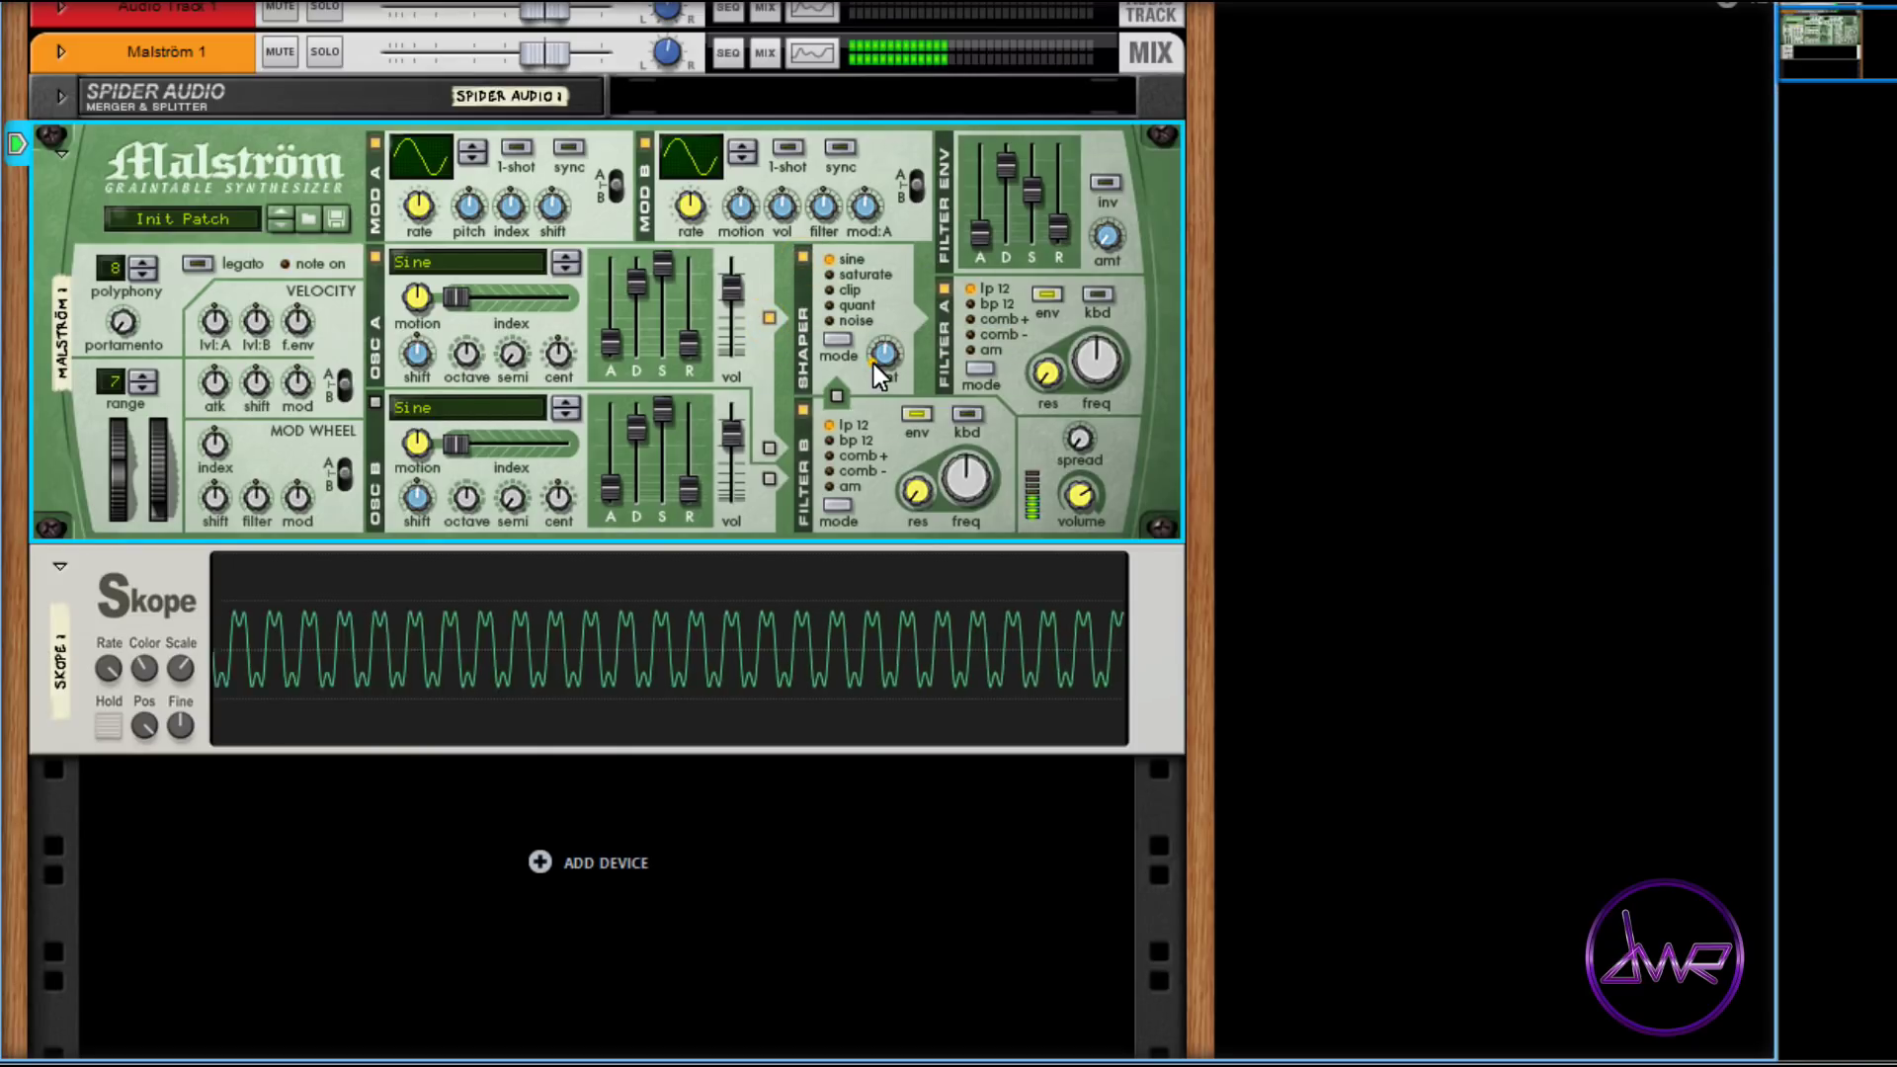
mouse_move(873, 363)
left_mouse_down()
mouse_move(867, 324)
mouse_move(872, 390)
mouse_move(863, 318)
mouse_move(880, 382)
left_mouse_up()
left_click(828, 276)
left_click(835, 295)
left_click(836, 308)
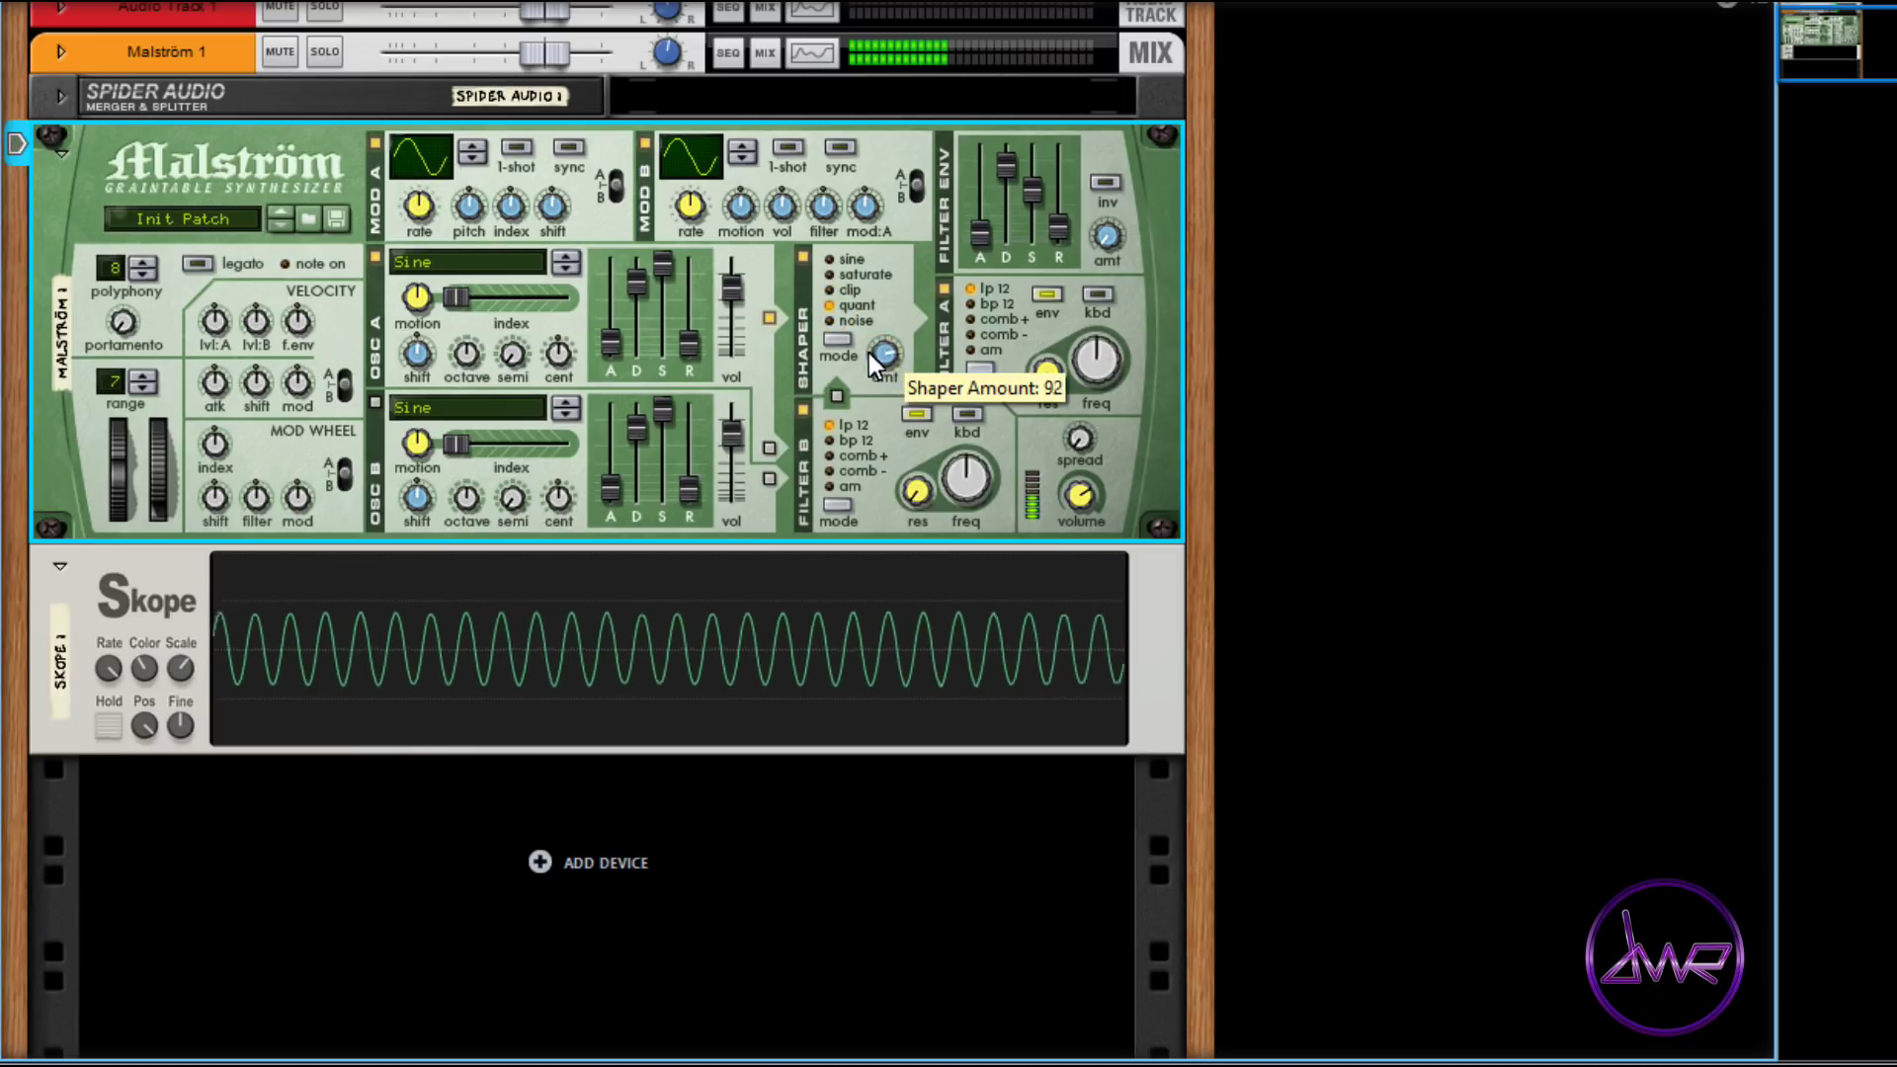
left_click_drag(869, 352, 866, 344)
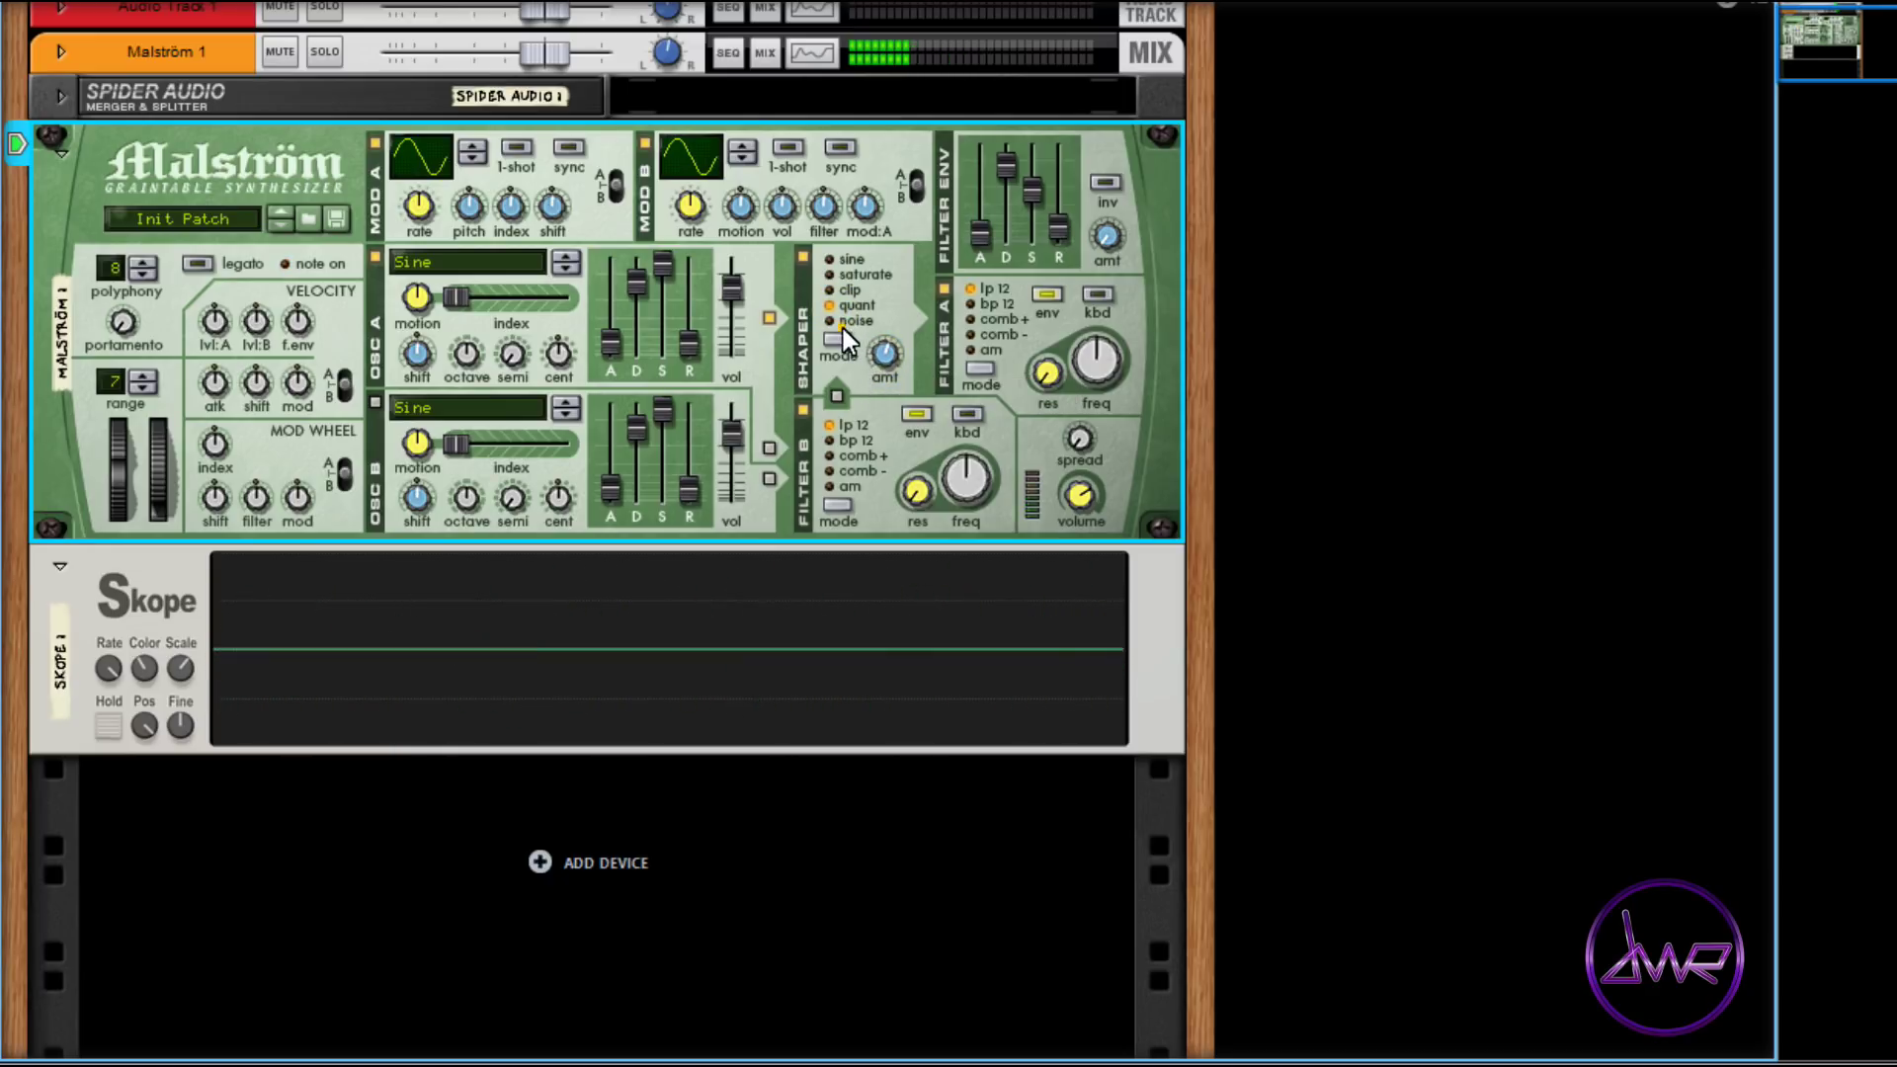
left_click(843, 329)
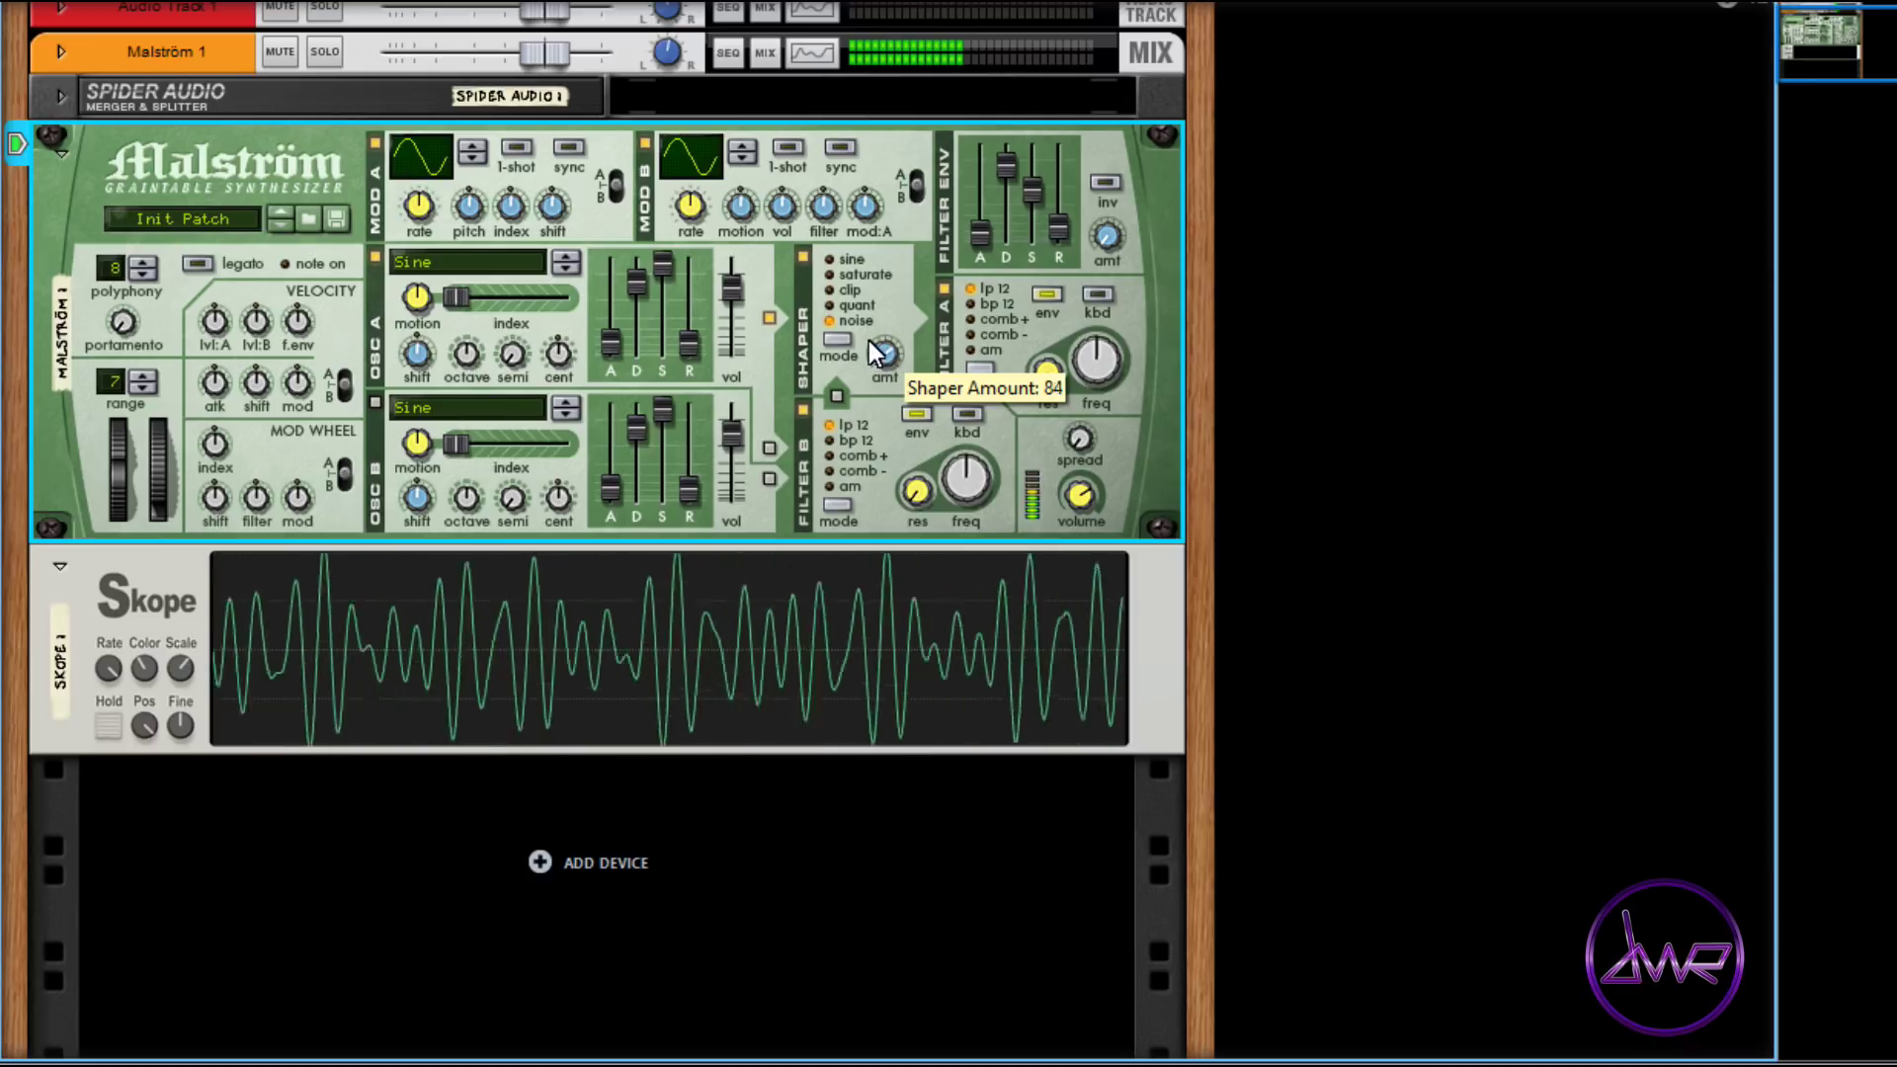
mouse_move(869, 340)
left_mouse_down()
mouse_move(864, 320)
mouse_move(864, 348)
left_mouse_up()
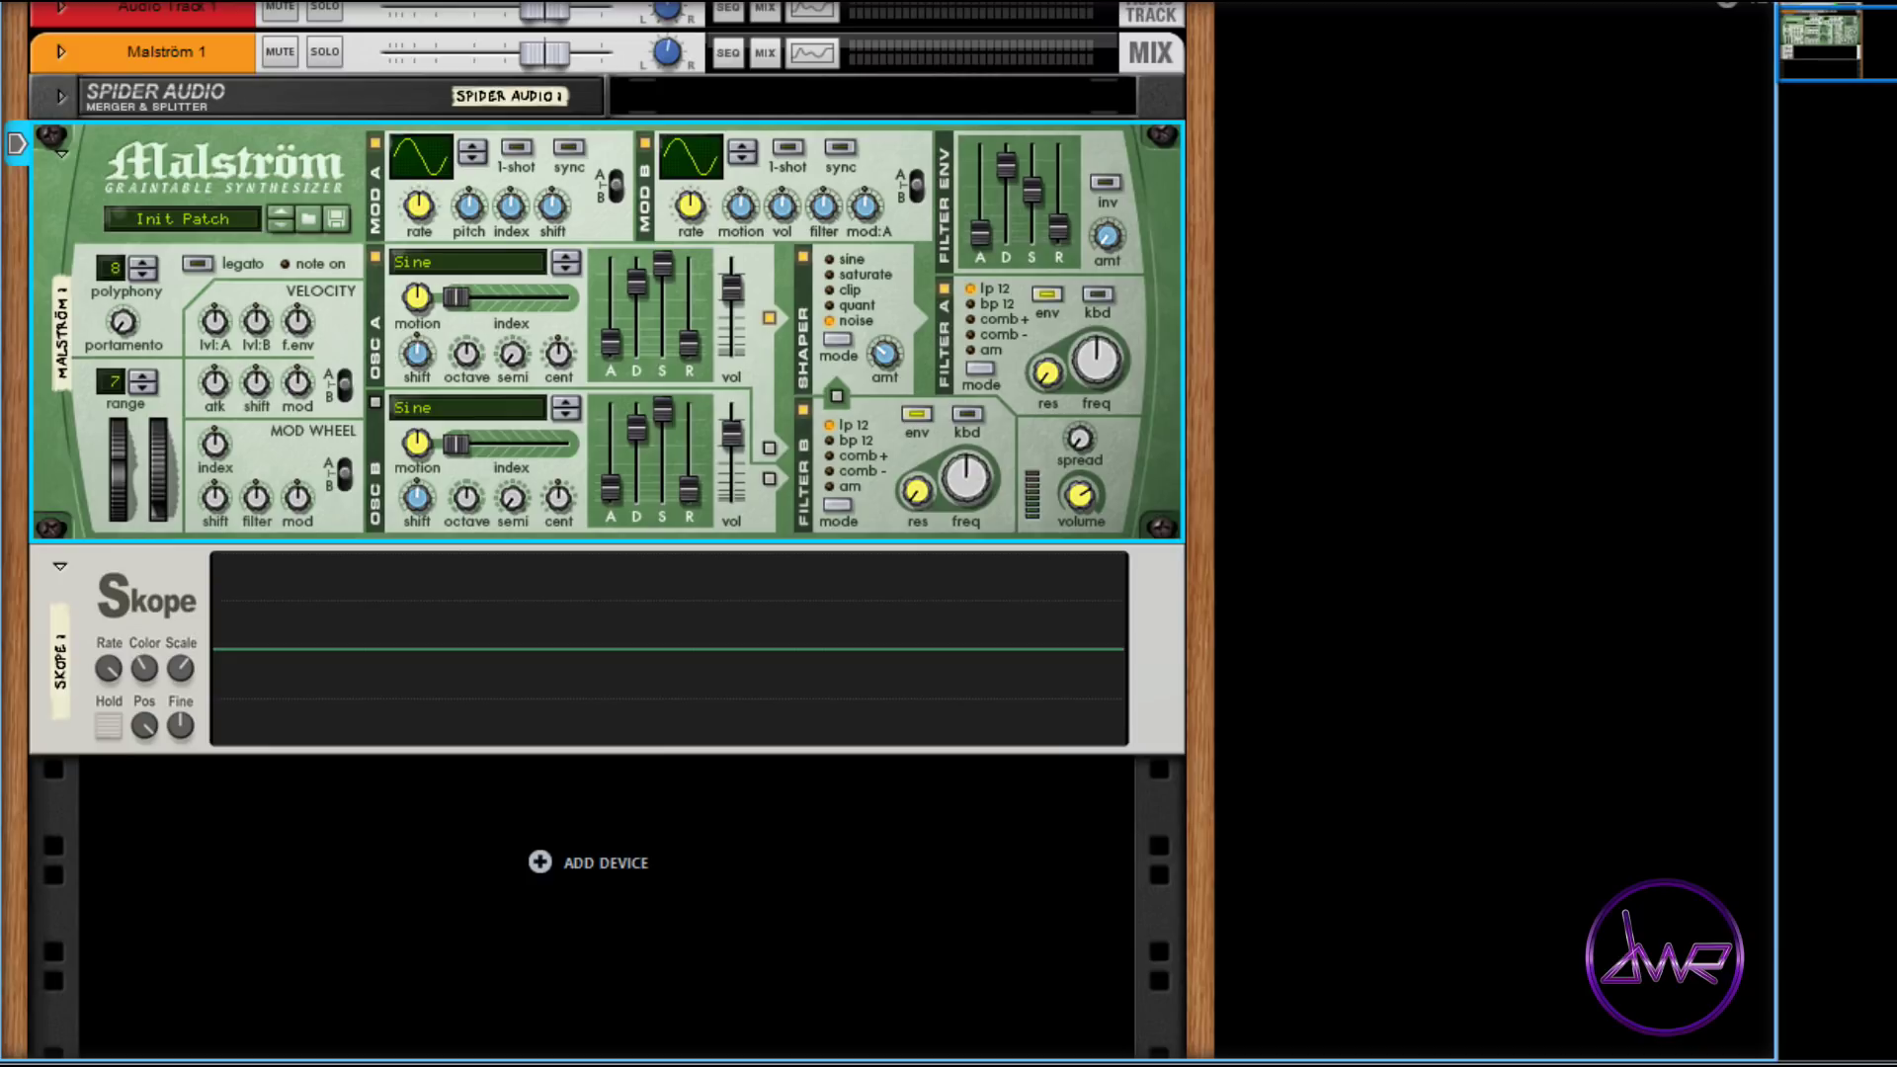
Step: Undo the shaper and Filter A settings, then toggle the Osc A and Filter B shaper routes
key("ctrl+z")
key("ctrl+z")
key("ctrl+z")
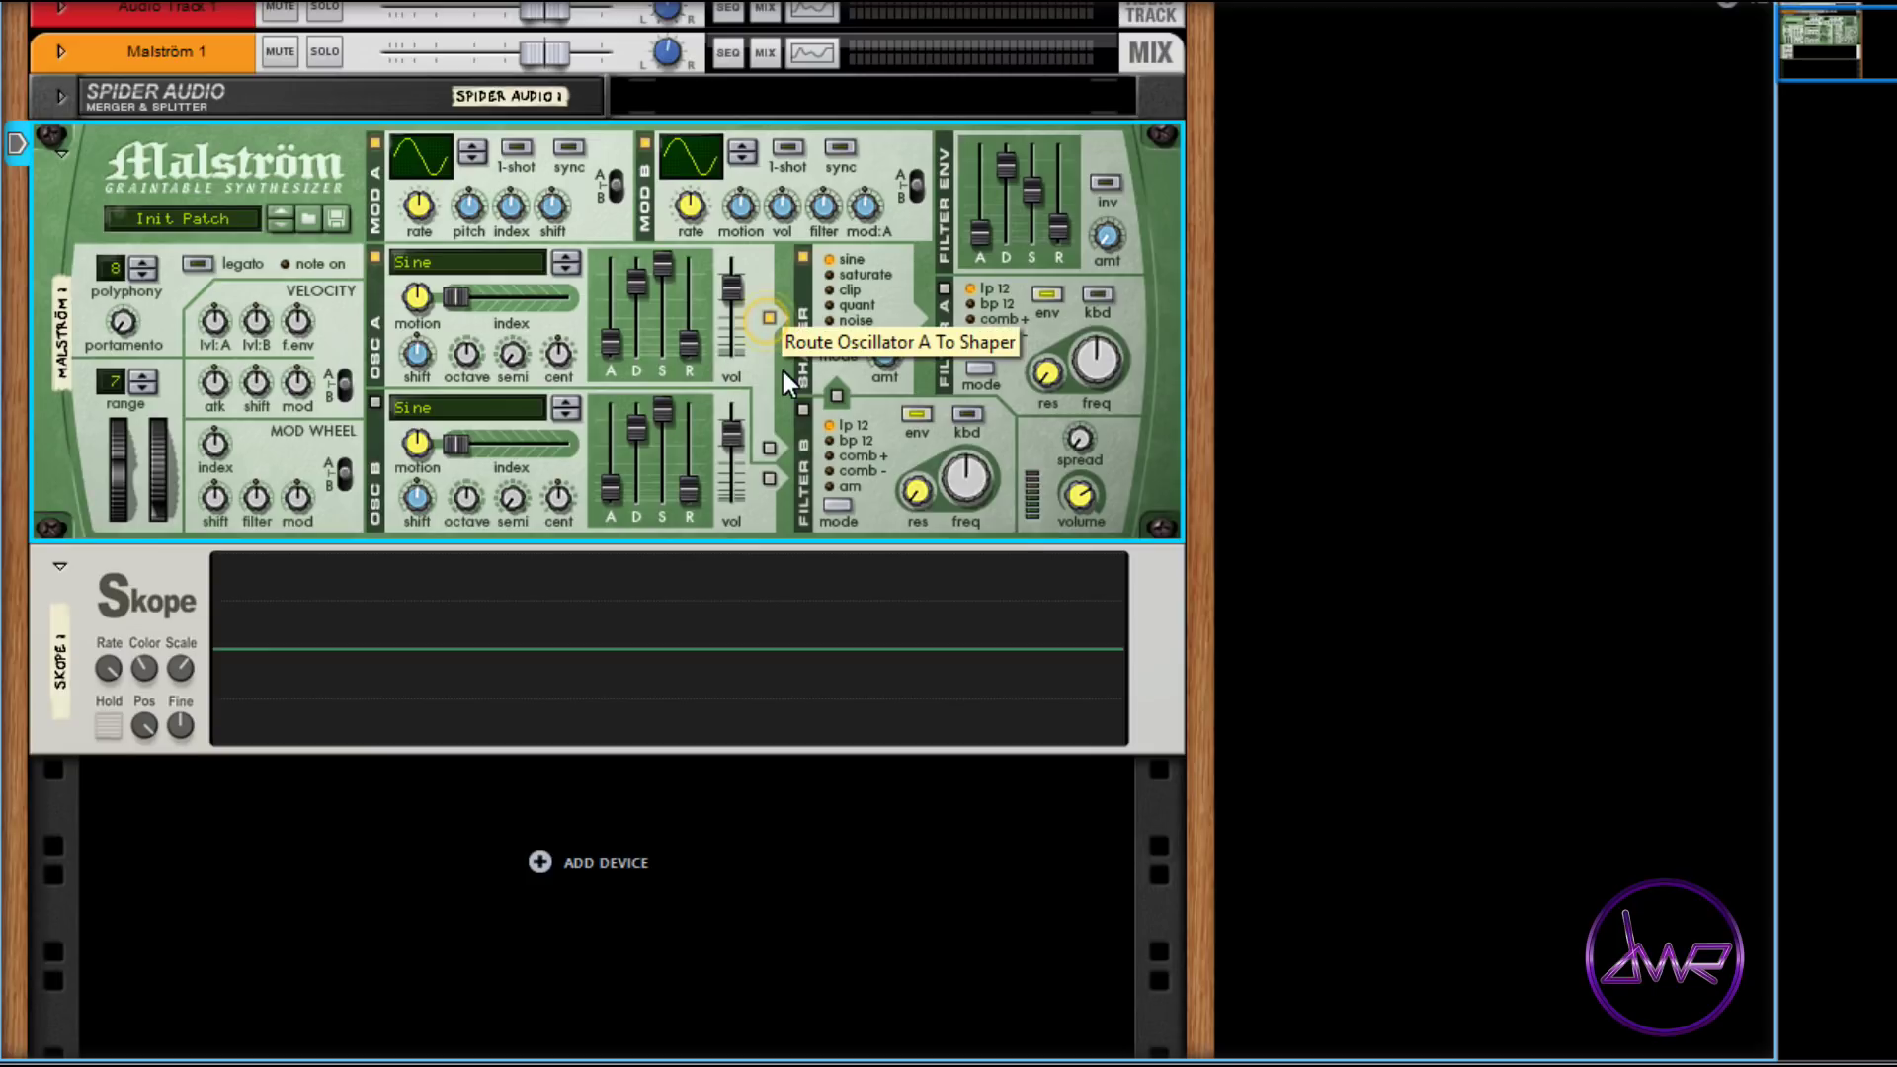
left_click(769, 319)
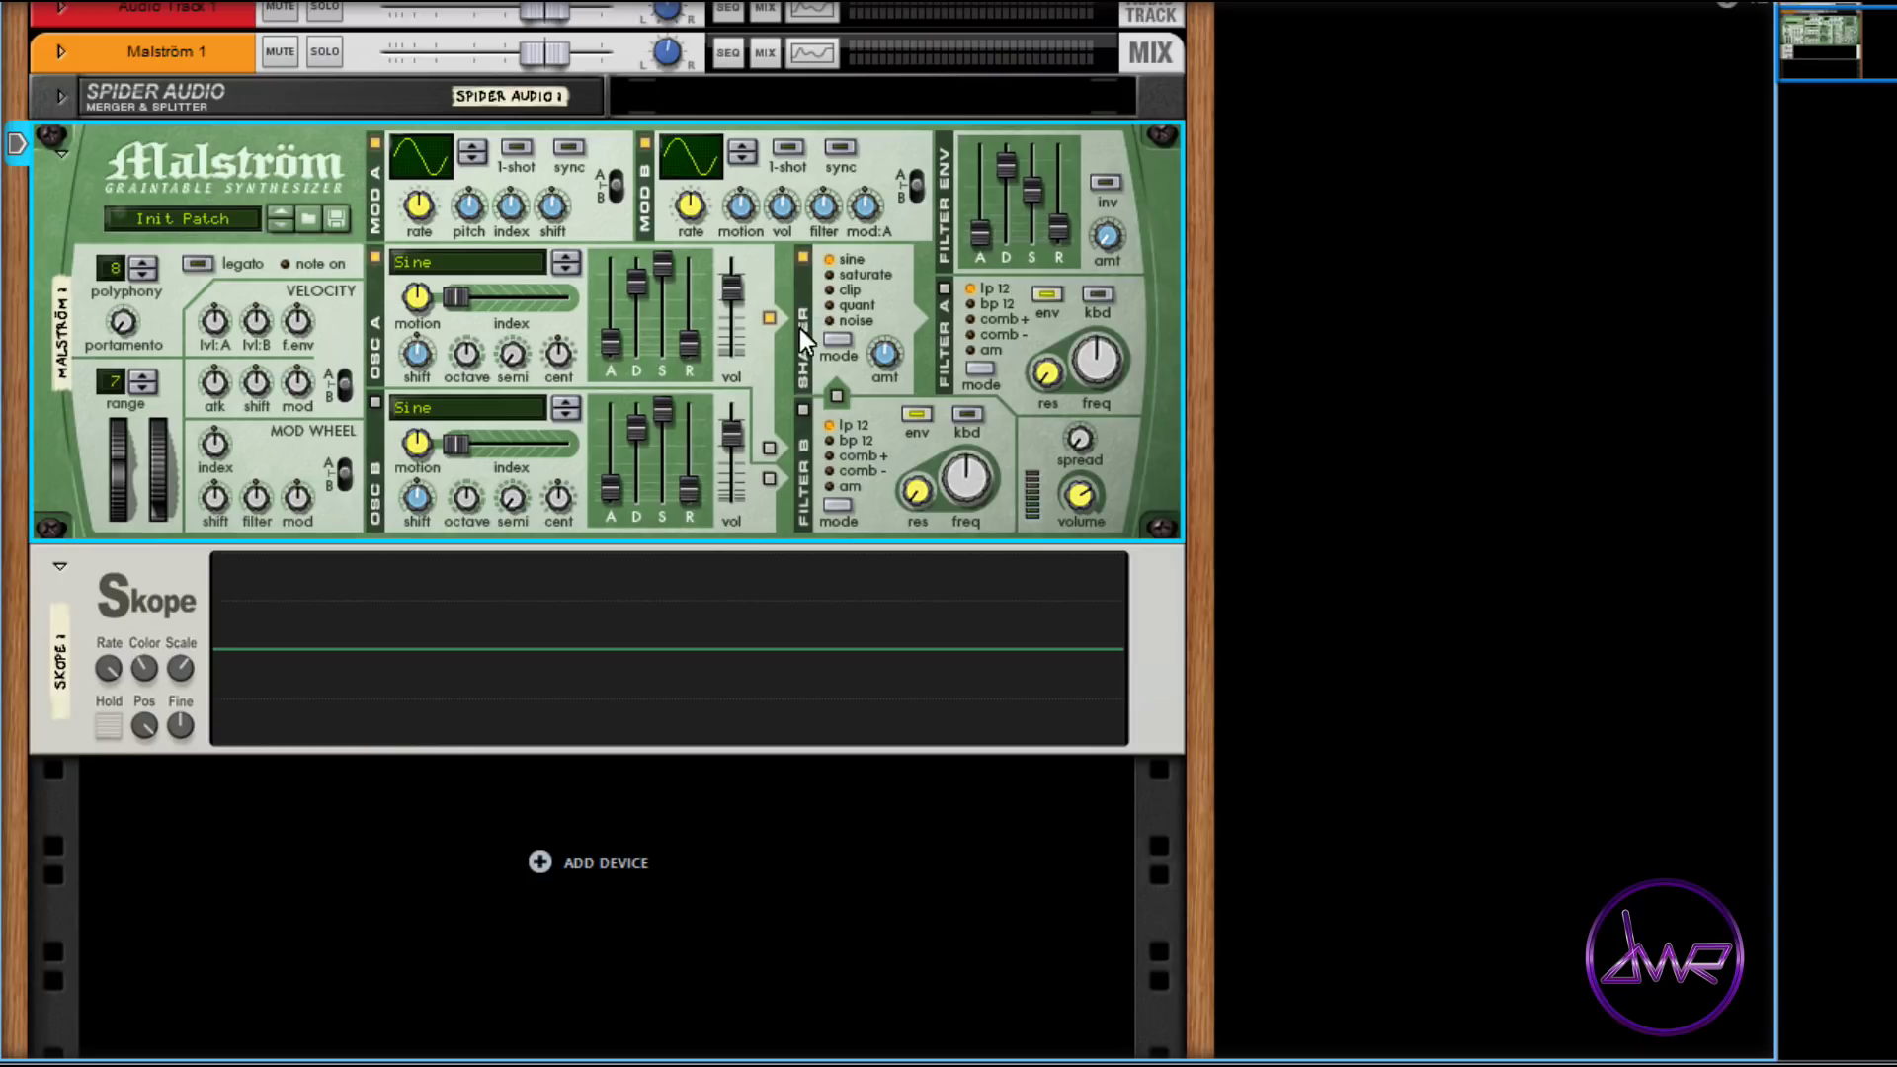
left_click(770, 320)
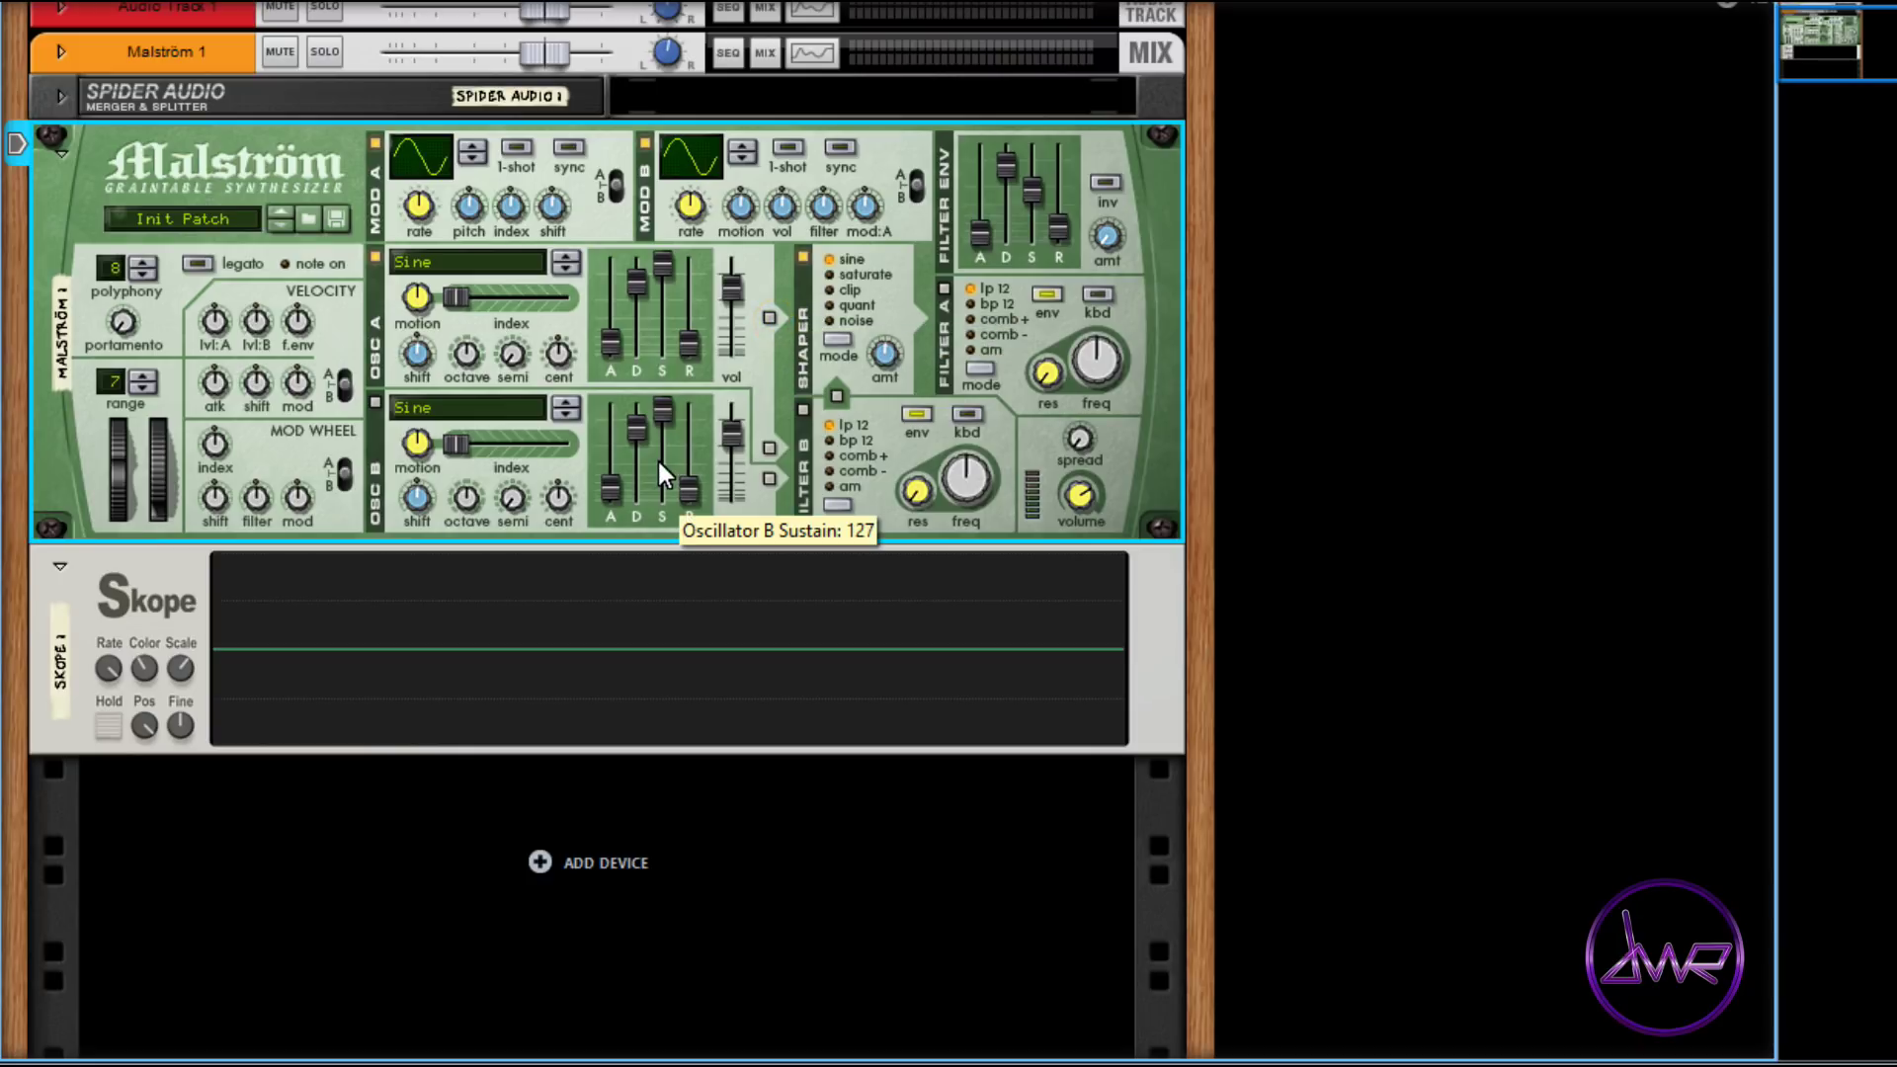
left_click(768, 482)
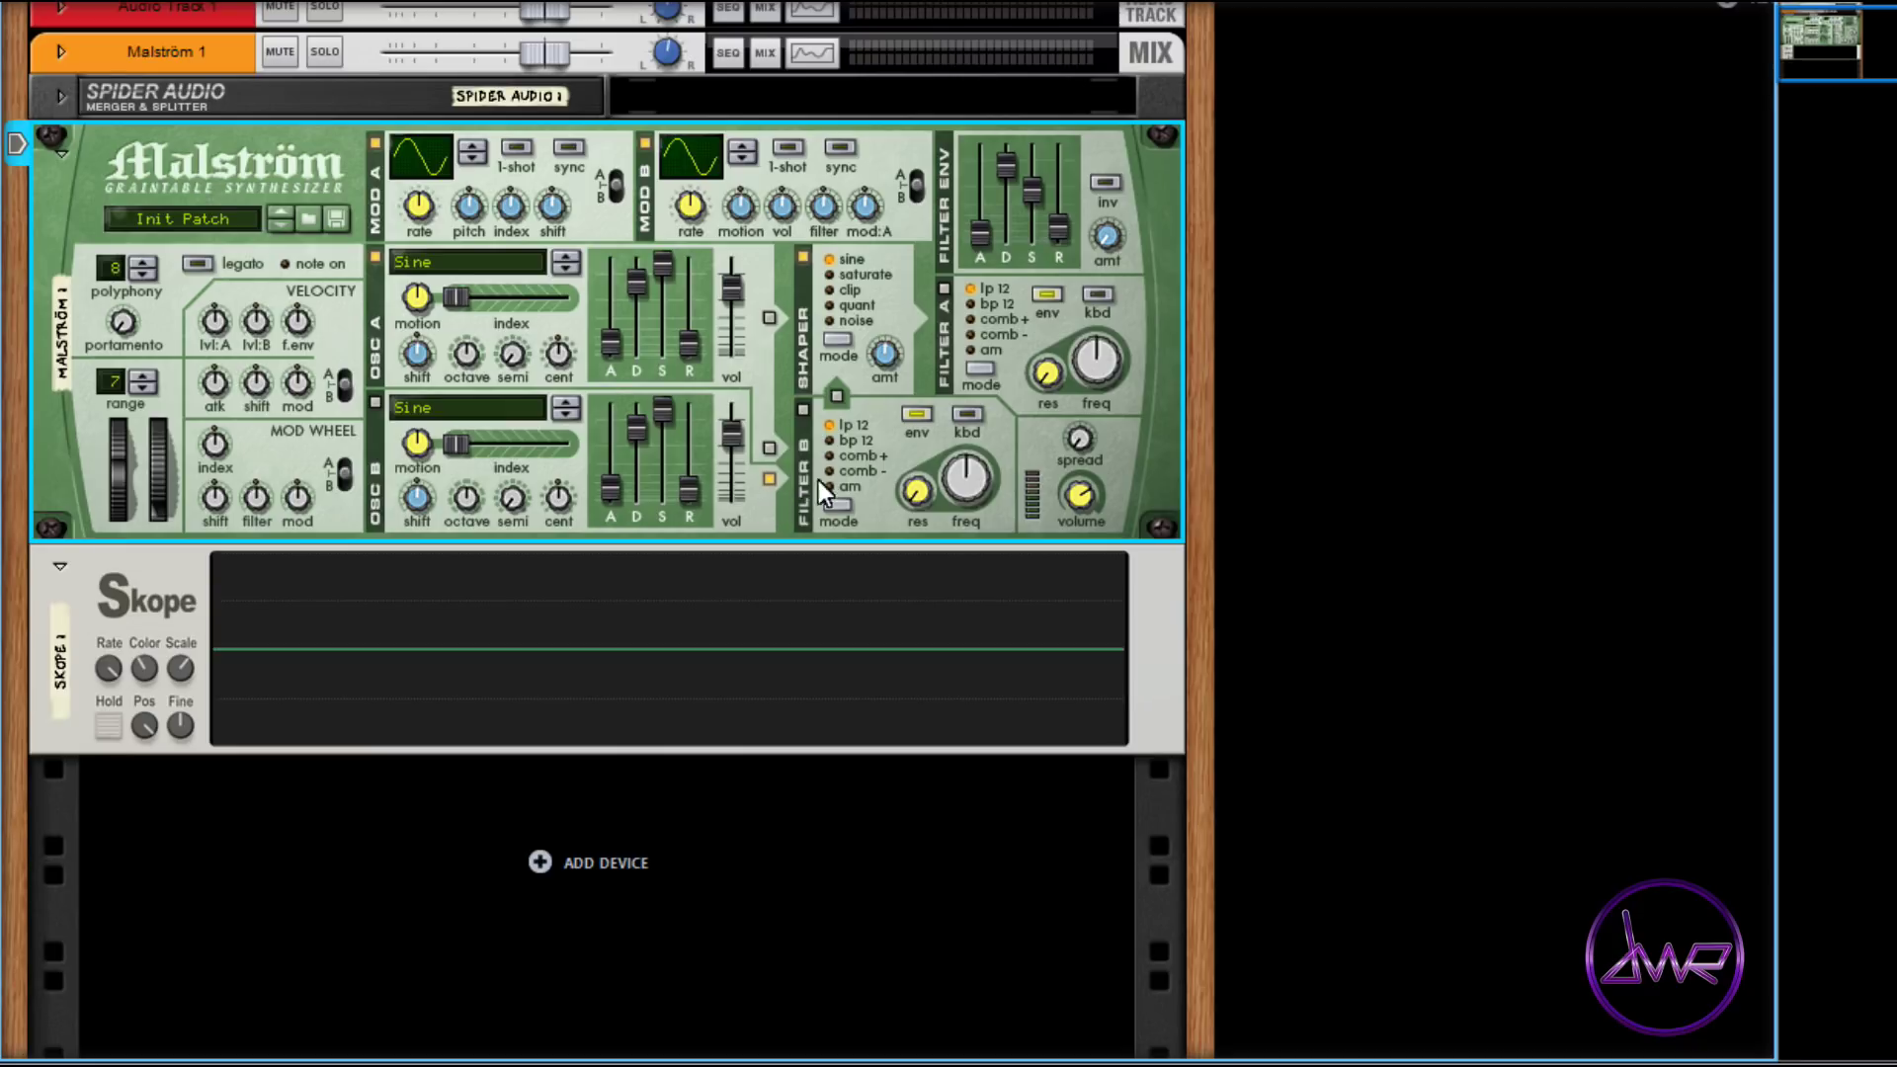
left_click(838, 397)
left_click(836, 400)
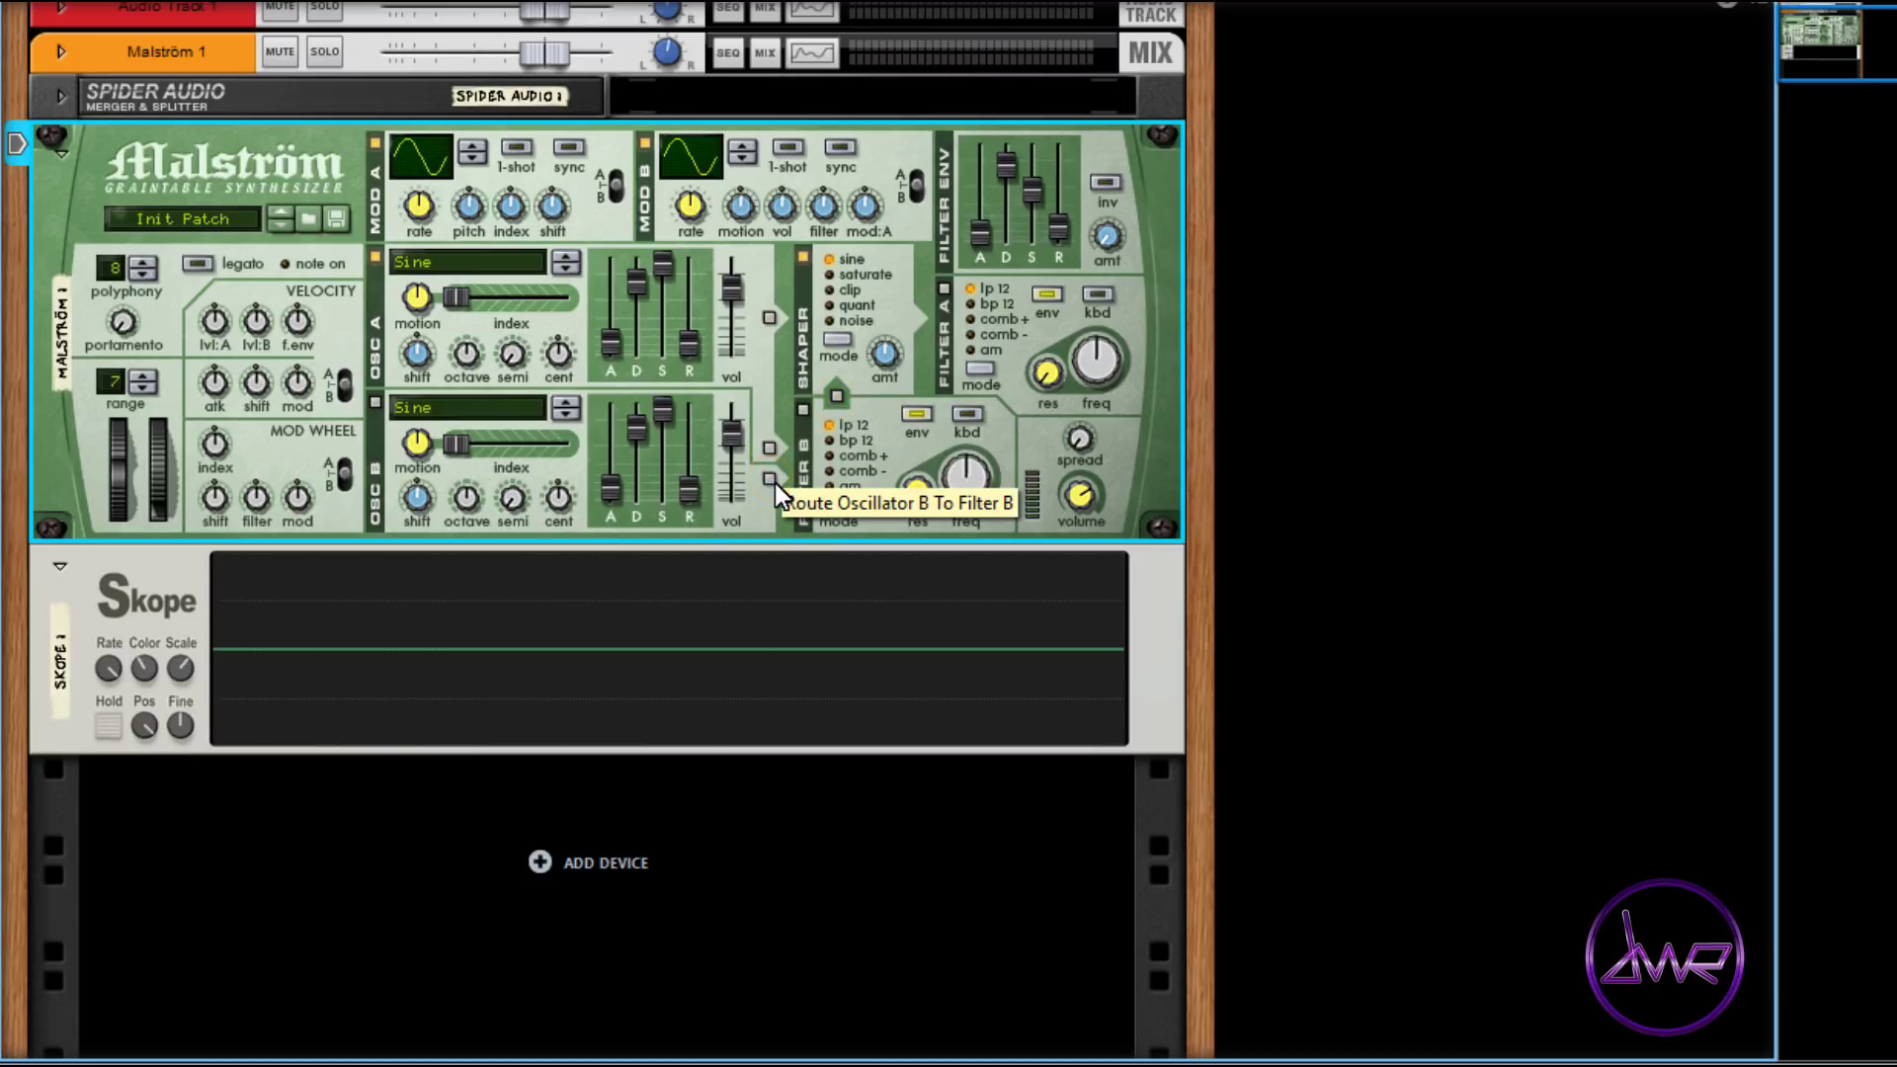
Step: Turn on Filters B and A, routing Osc A to the shaper and Osc B through Filter B into it
left_click(804, 413)
left_click(943, 292)
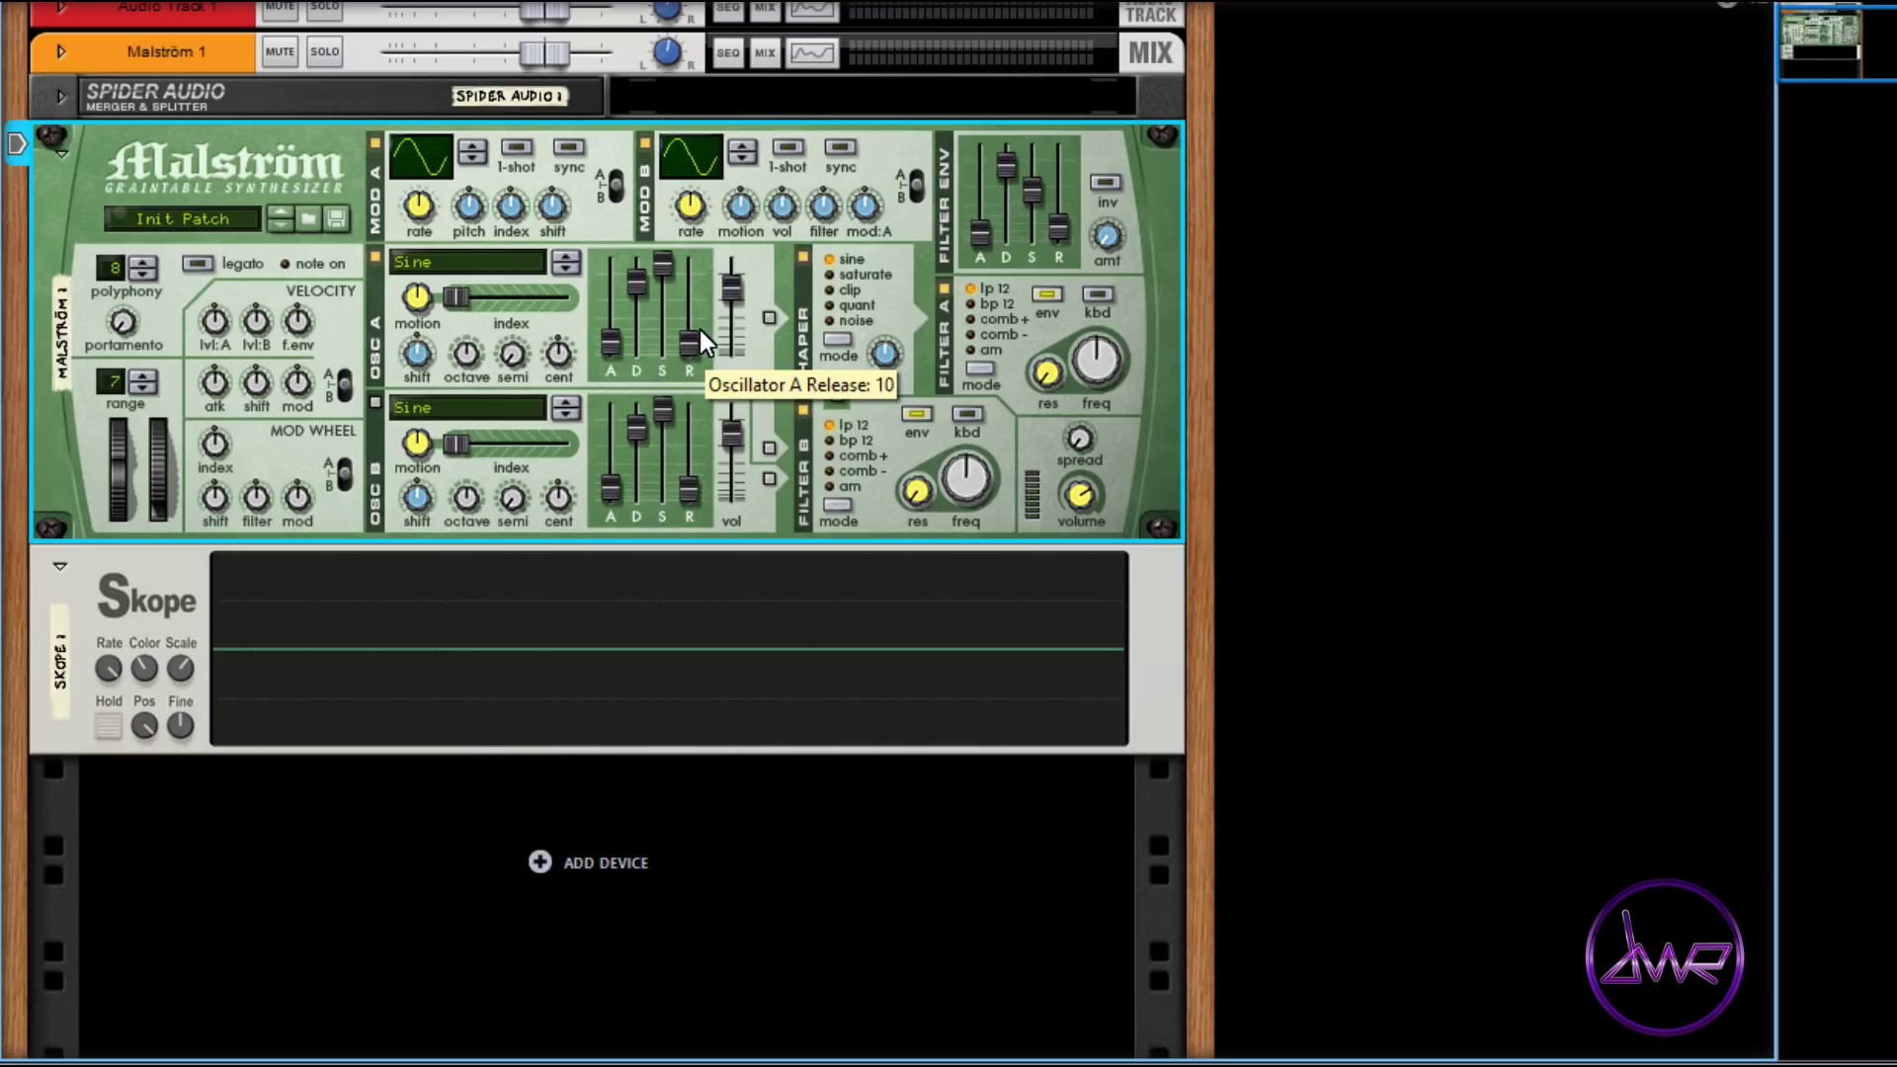
left_click(770, 319)
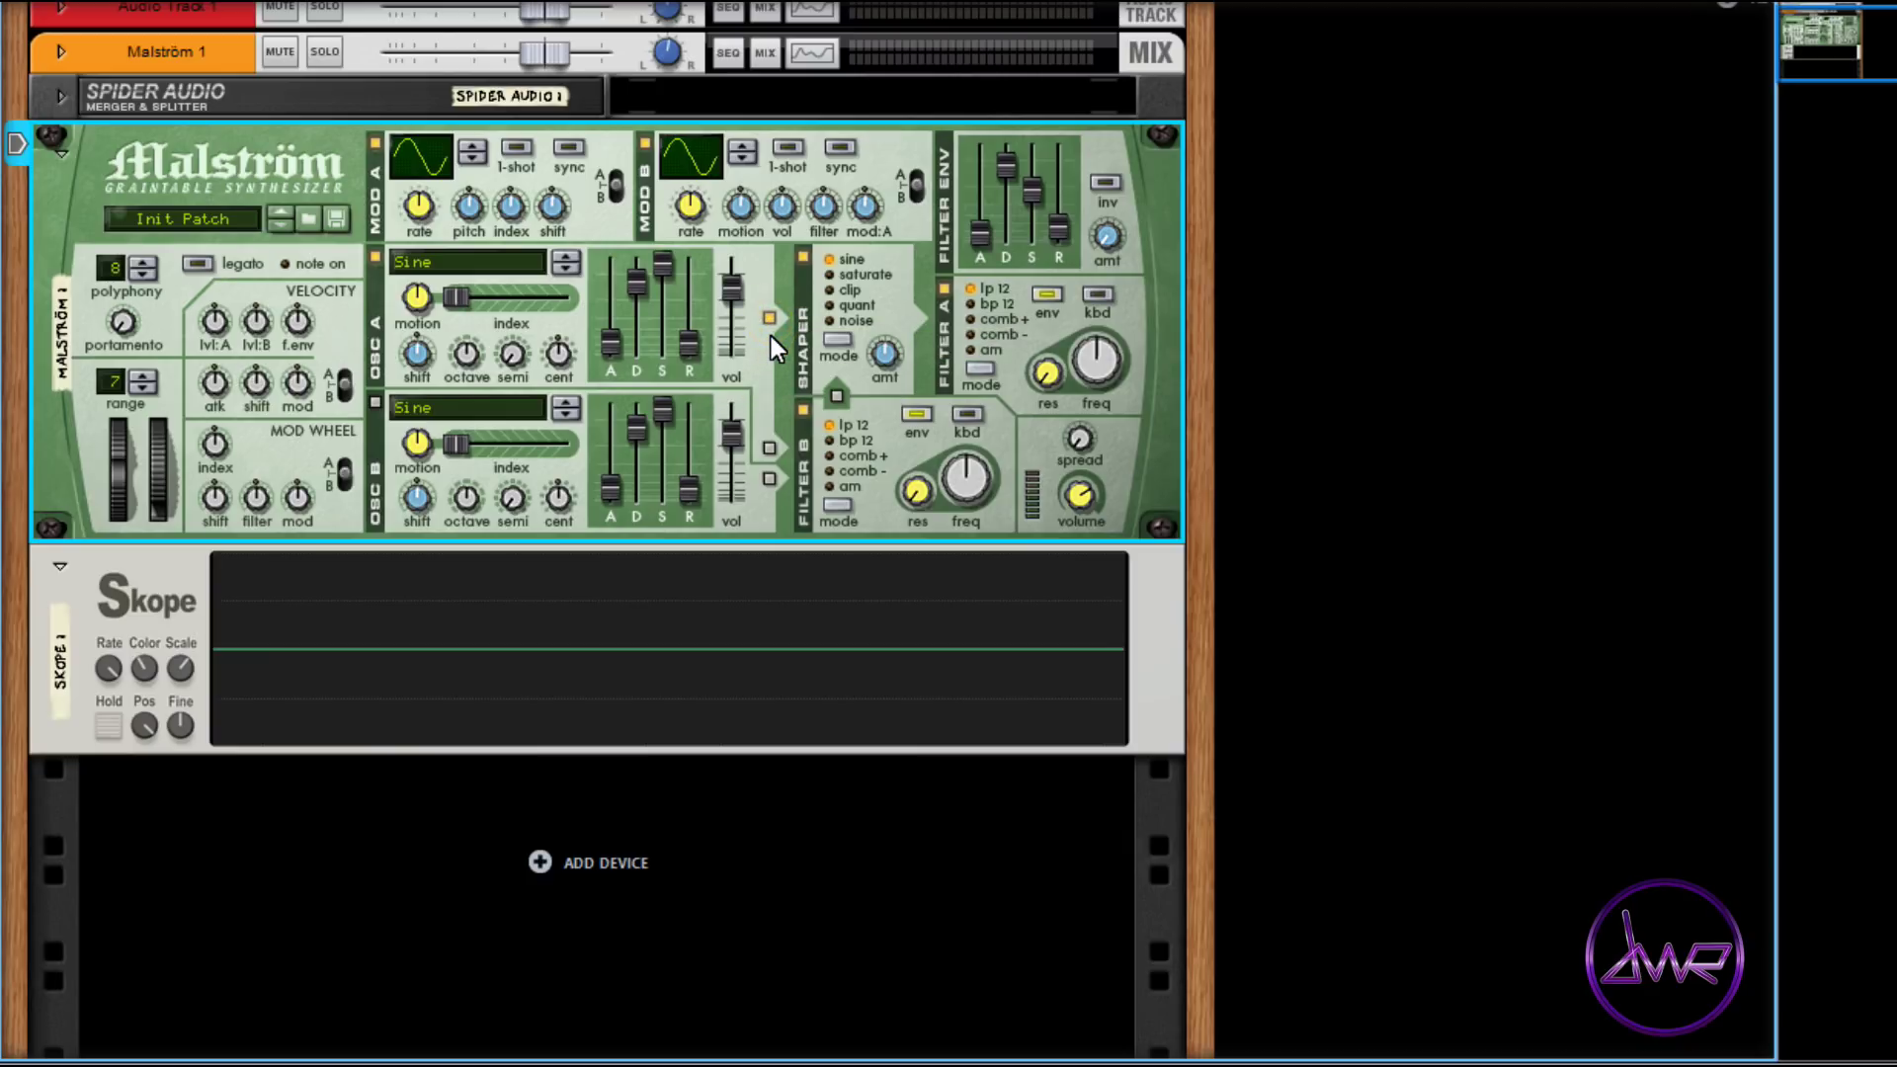
left_click(771, 482)
left_click(836, 398)
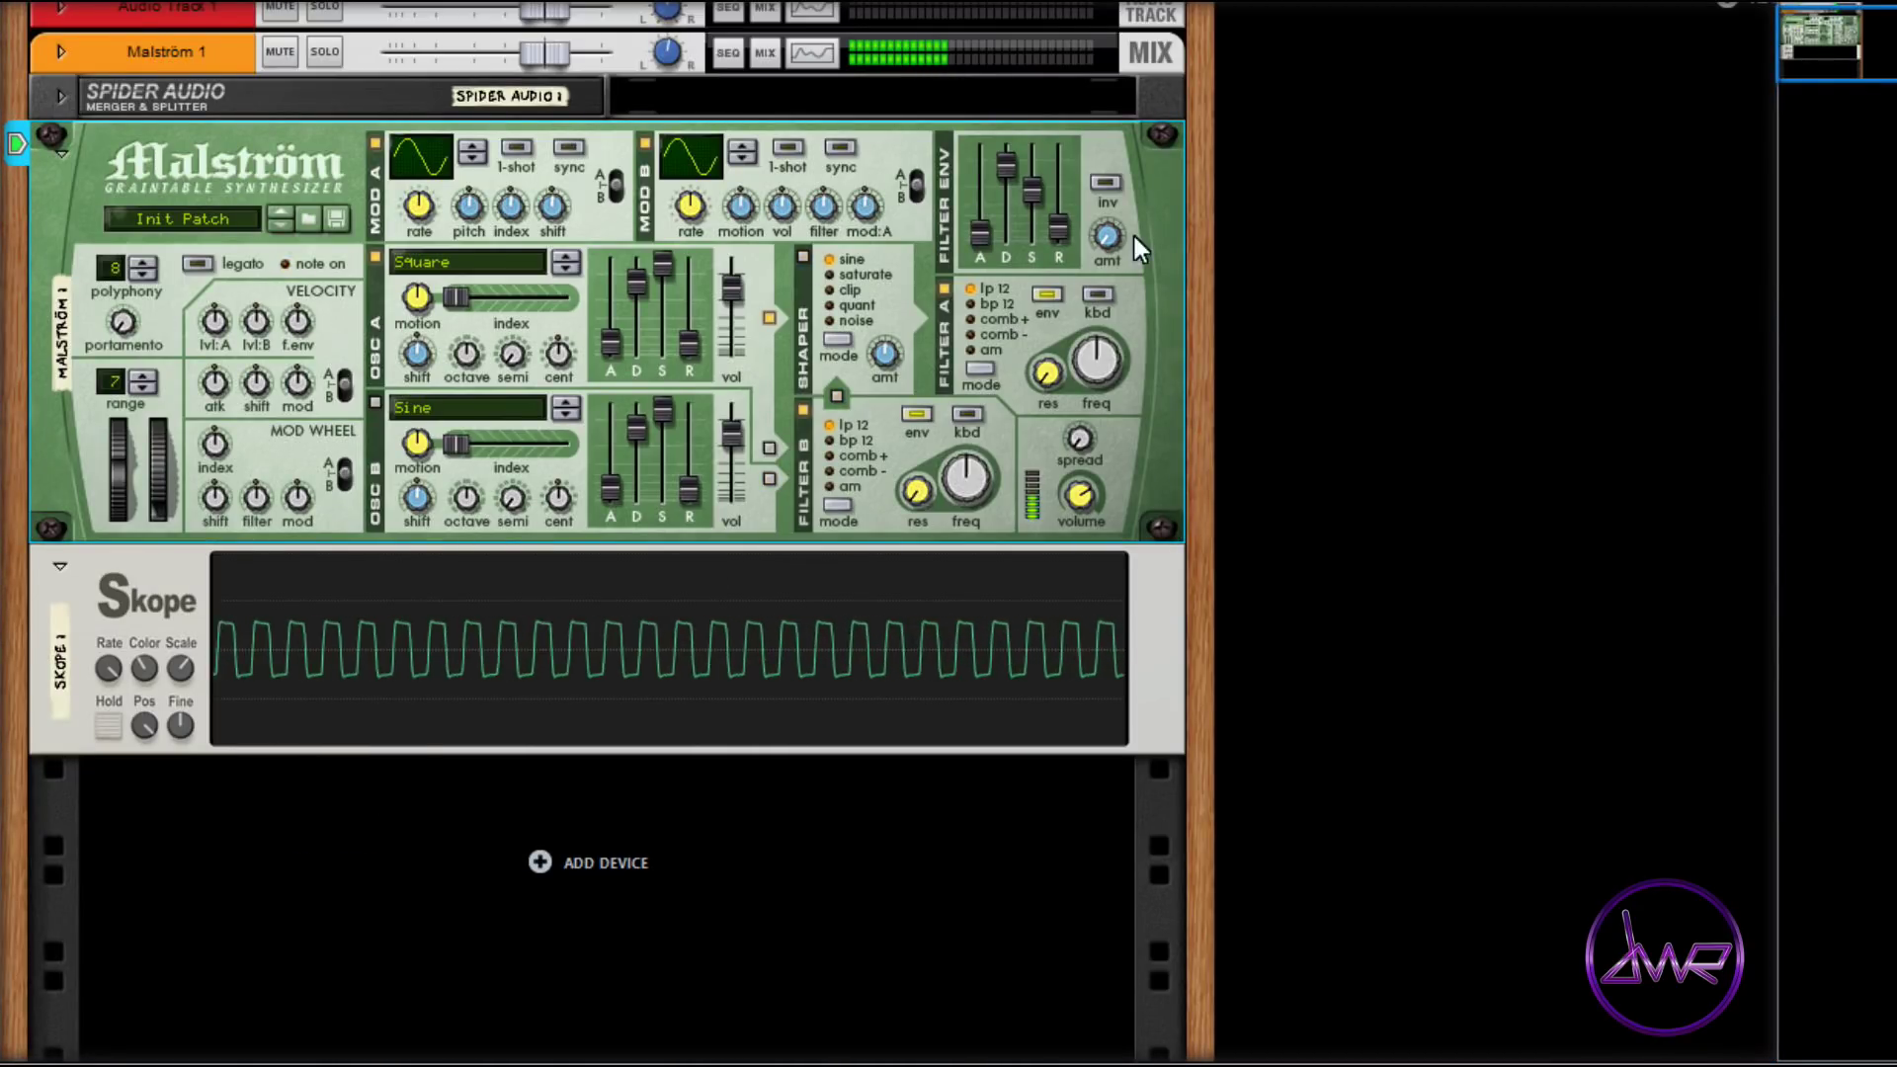
Step: Set filter envelope sustain to 46, lengthen its attack, lower Filter A cutoff and raise envelope amount to 70
mouse_move(1034, 190)
left_mouse_down()
mouse_move(1034, 210)
mouse_move(1010, 175)
mouse_move(1014, 208)
mouse_move(987, 211)
left_mouse_up()
left_click_drag(1081, 359, 1075, 376)
left_click_drag(1093, 235, 1087, 224)
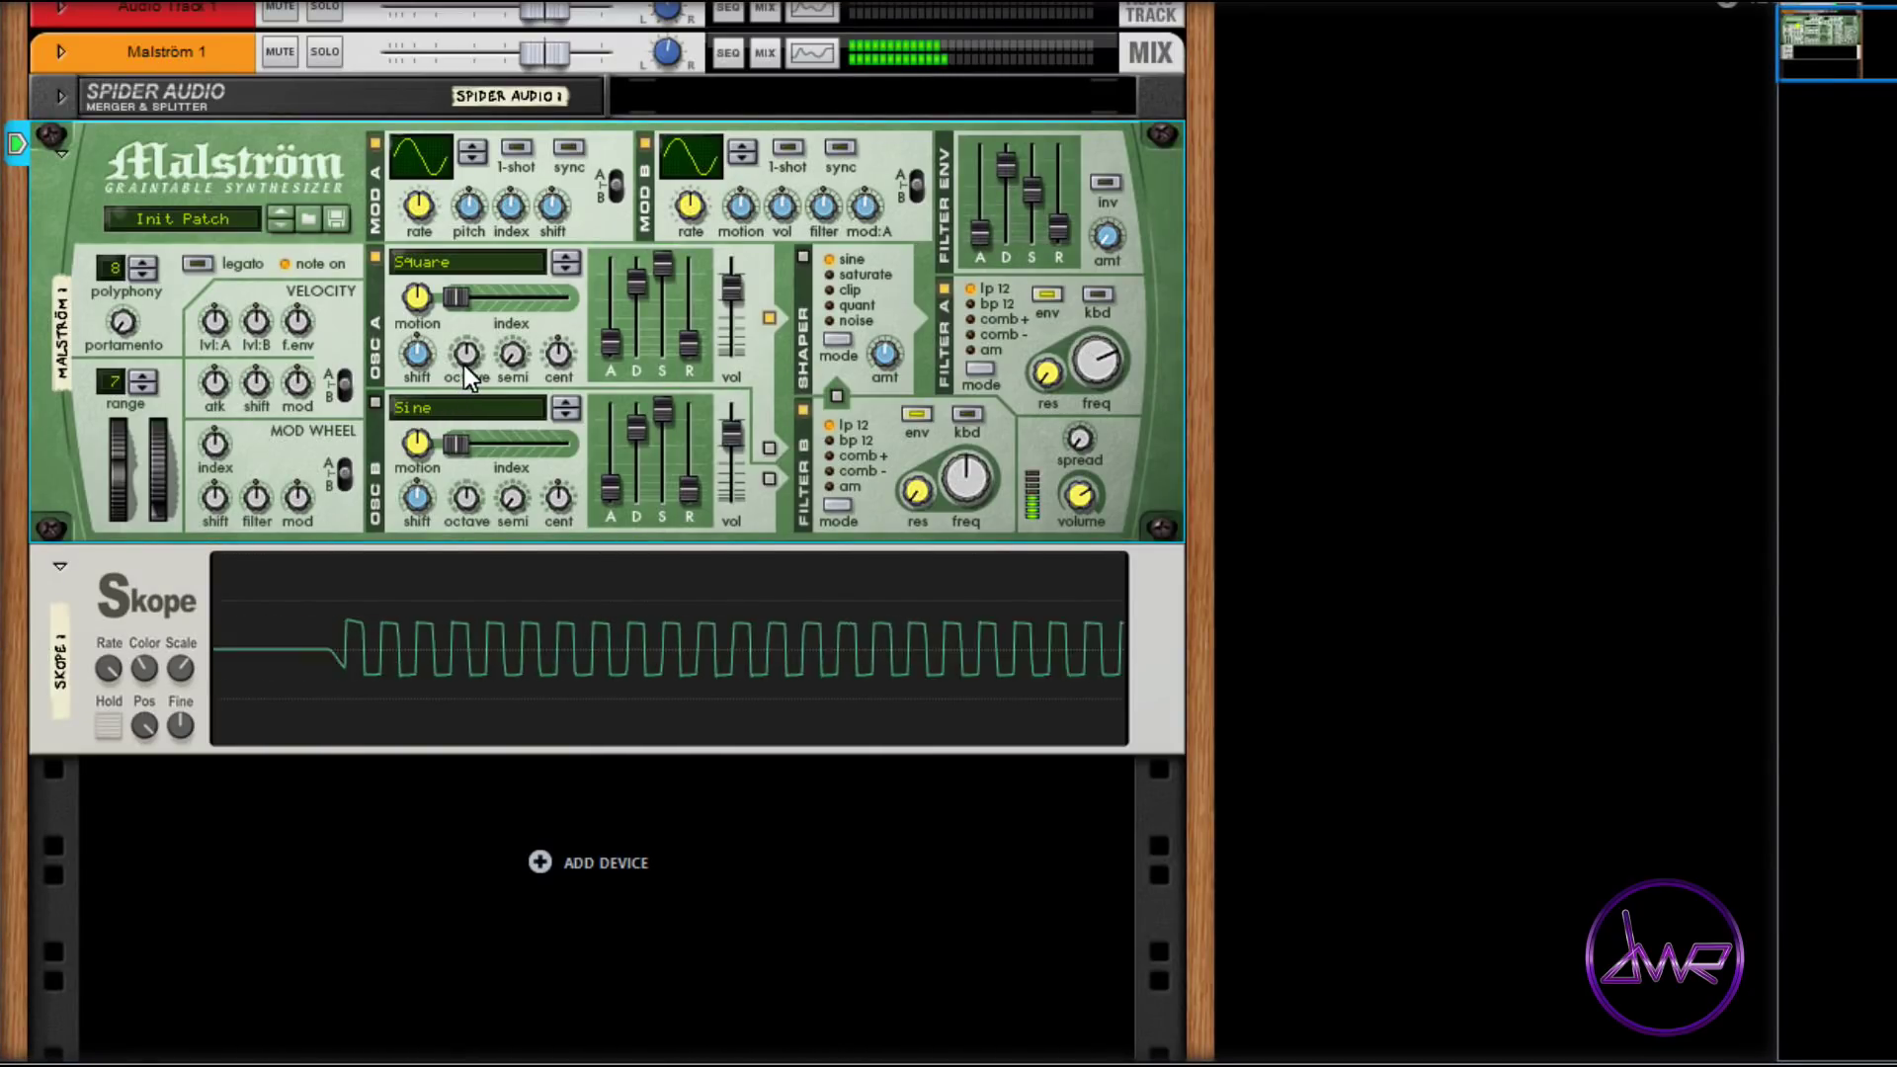
Step: Sweep Oscillator A's octave from 4 down to 2 and up to 7, then raise its semitone to 2
left_click_drag(465, 365, 461, 395)
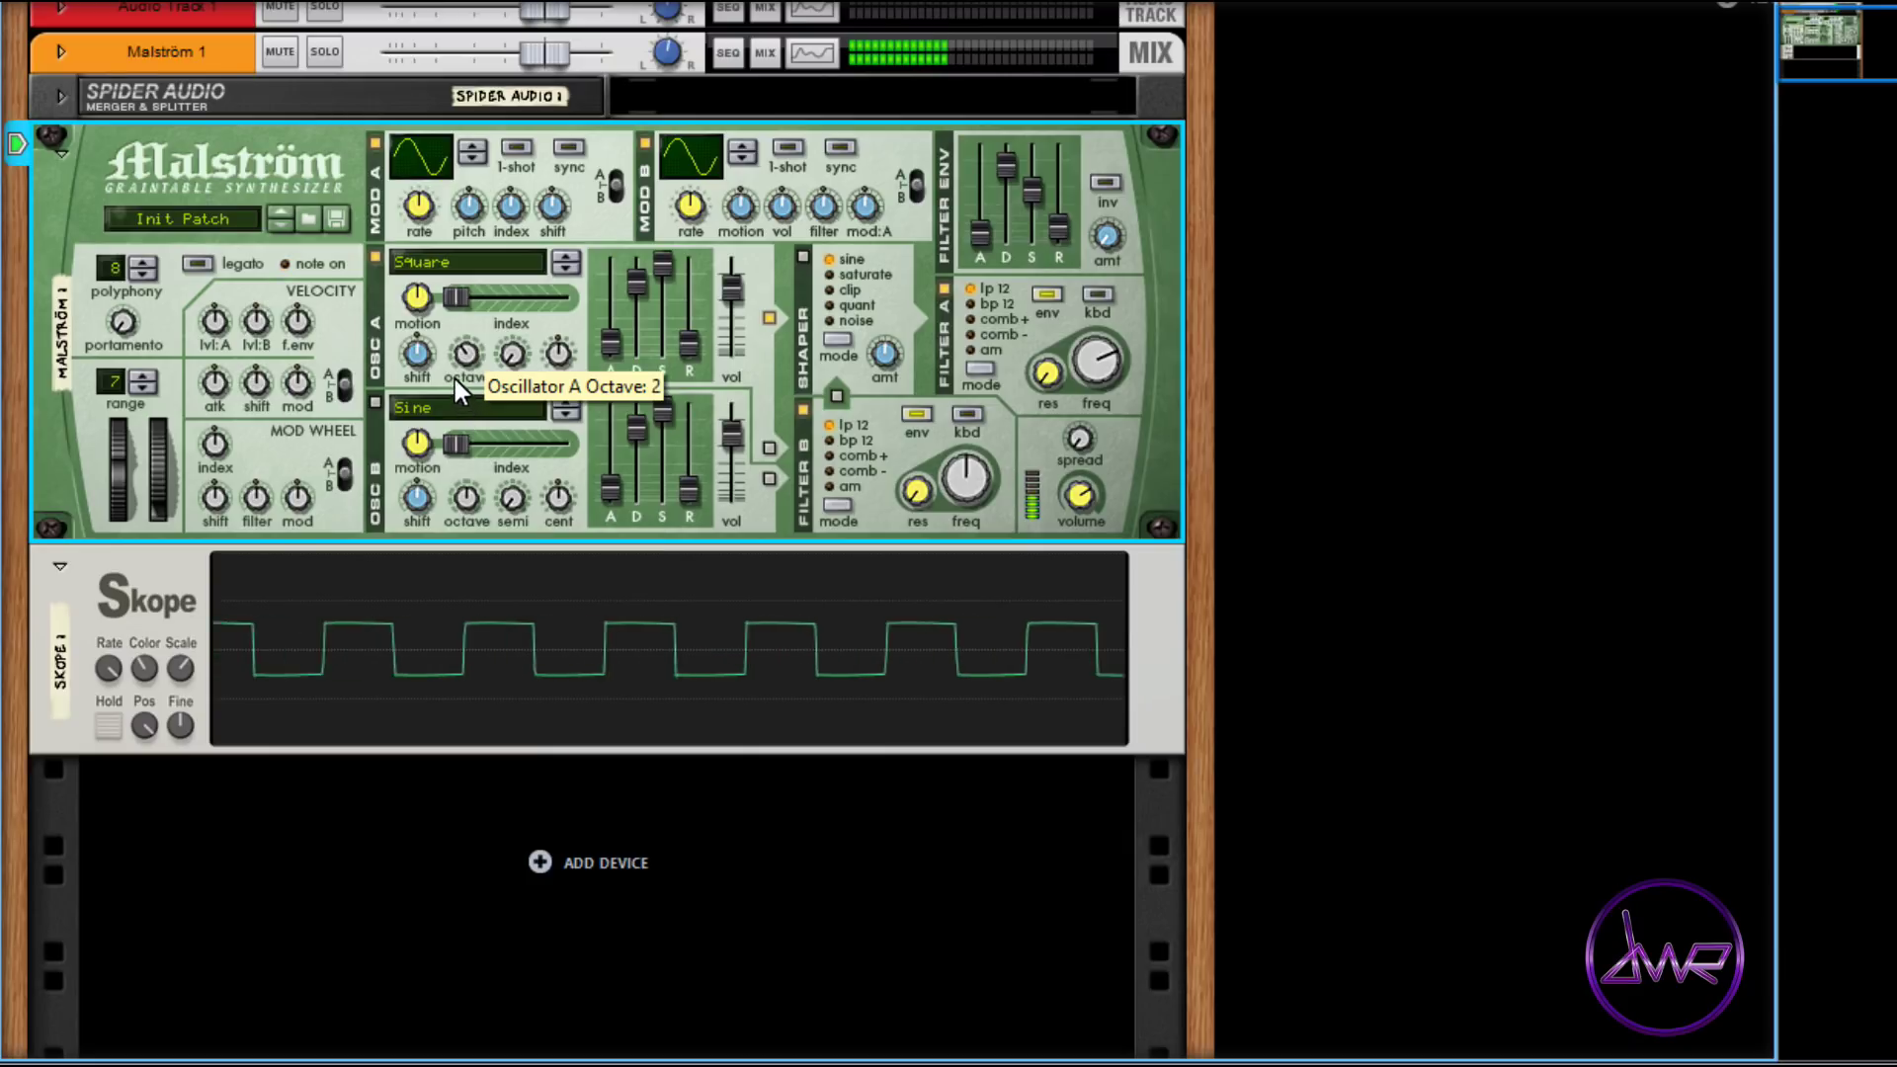
left_click_drag(455, 378, 443, 328)
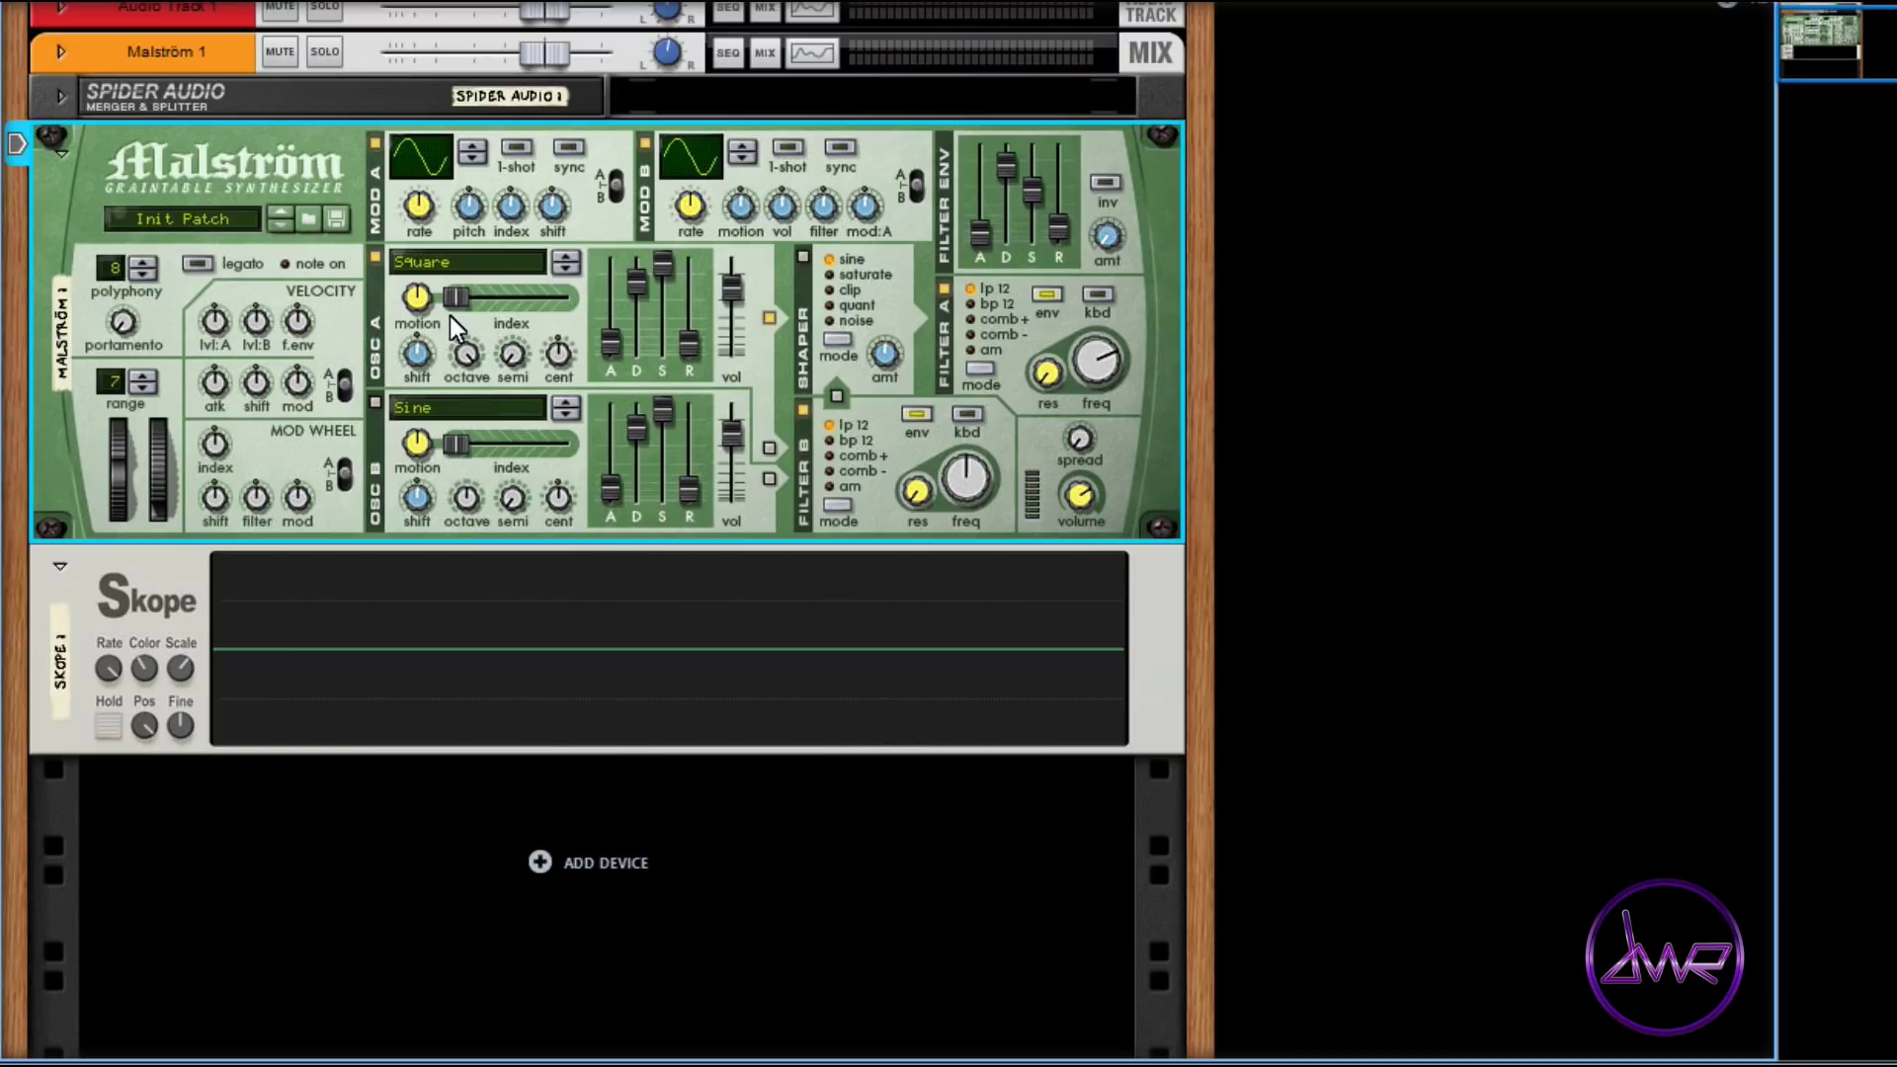
left_click_drag(514, 363, 471, 360)
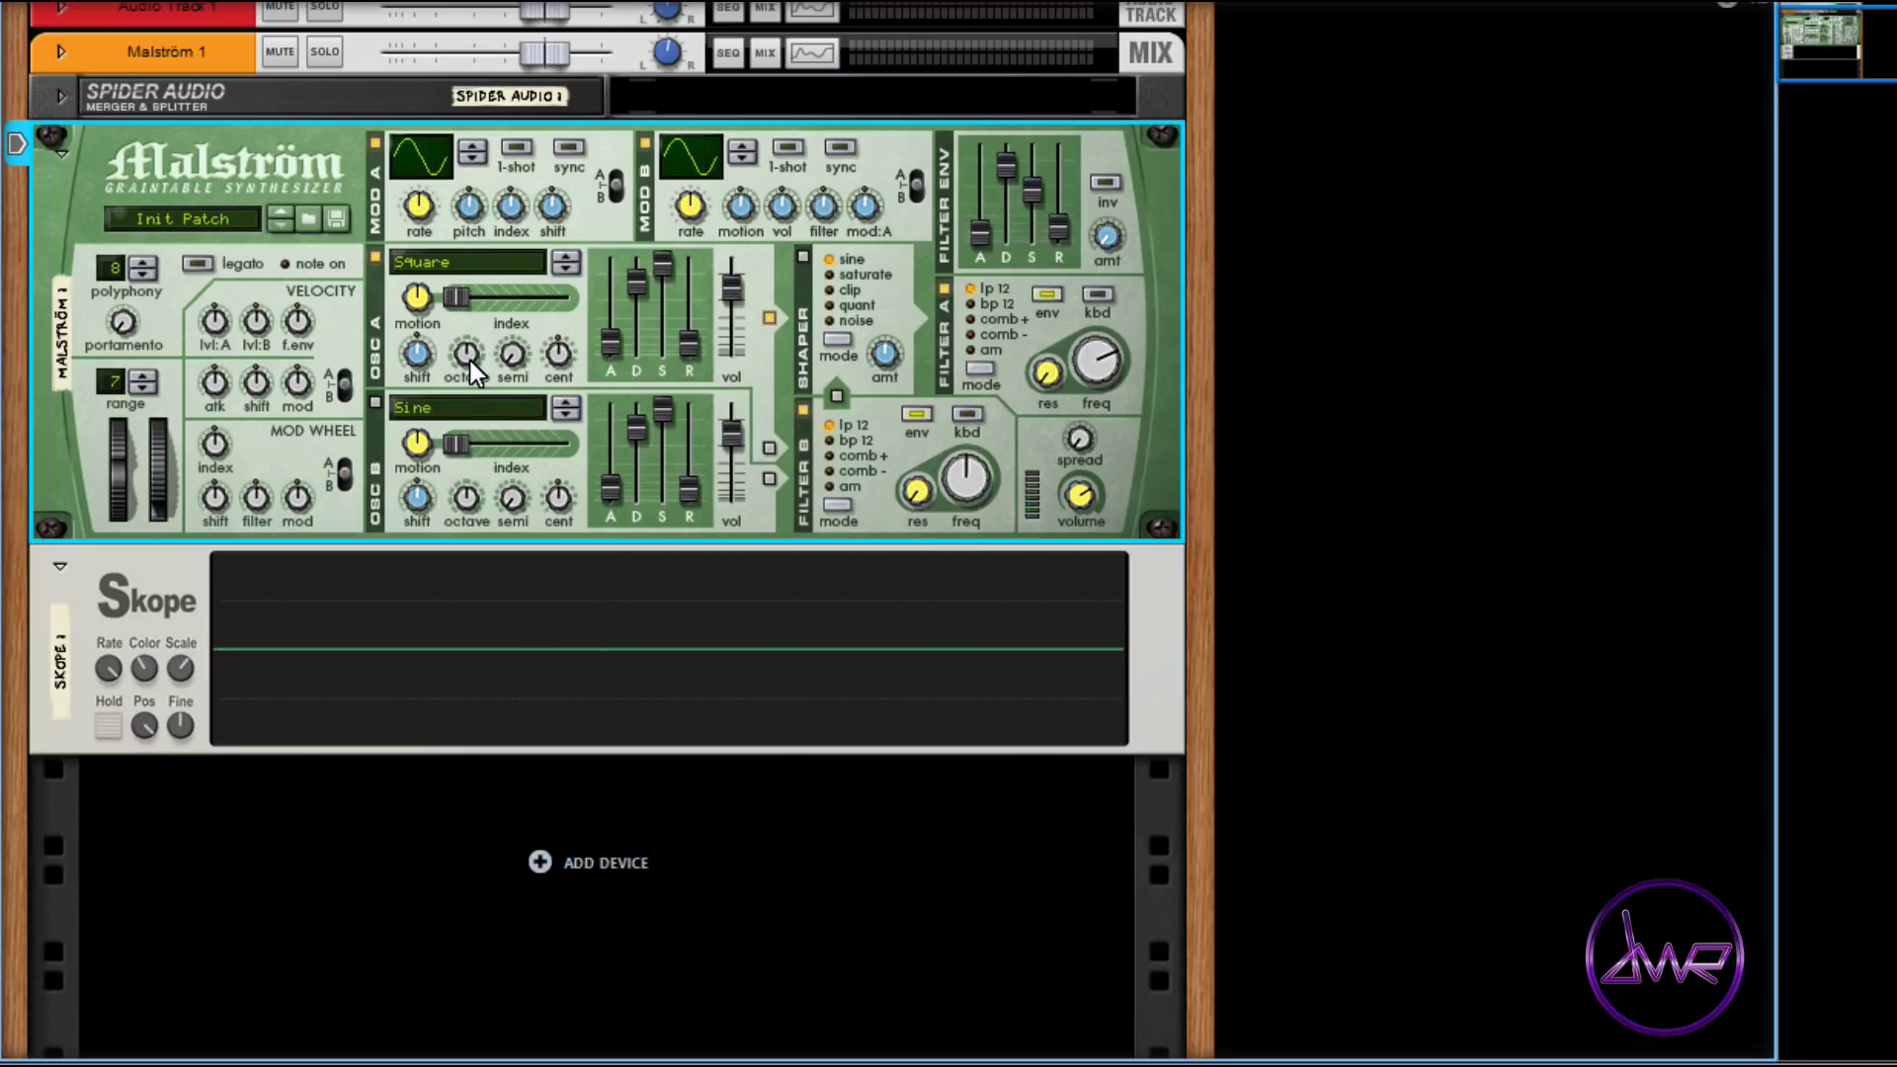